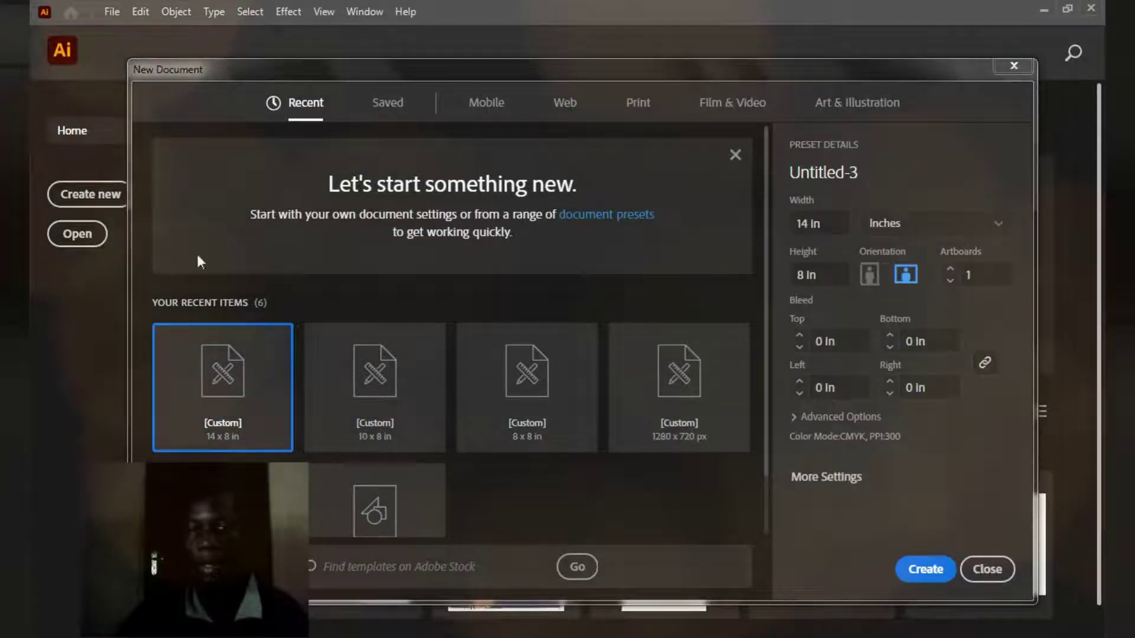
# Keep Inches as the size unit for the 14 × 8 in landscape document.
pyautogui.click(947, 233)
pyautogui.click(795, 308)
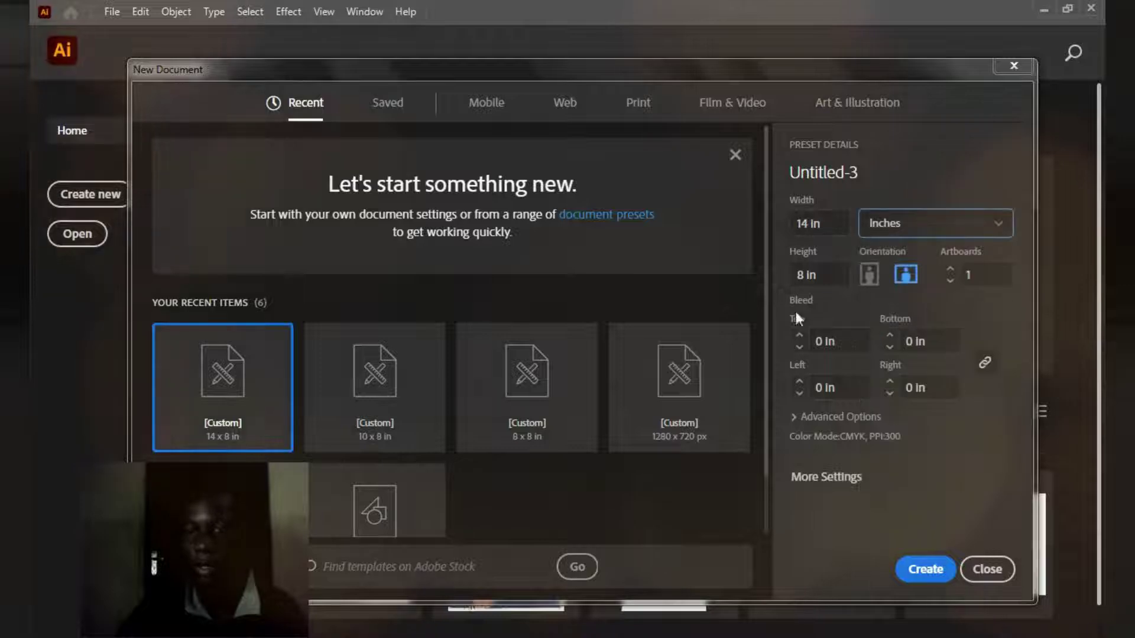
# Create the blank 14 × 8 in landscape document, leaving the workspace unchanged.
pyautogui.click(931, 568)
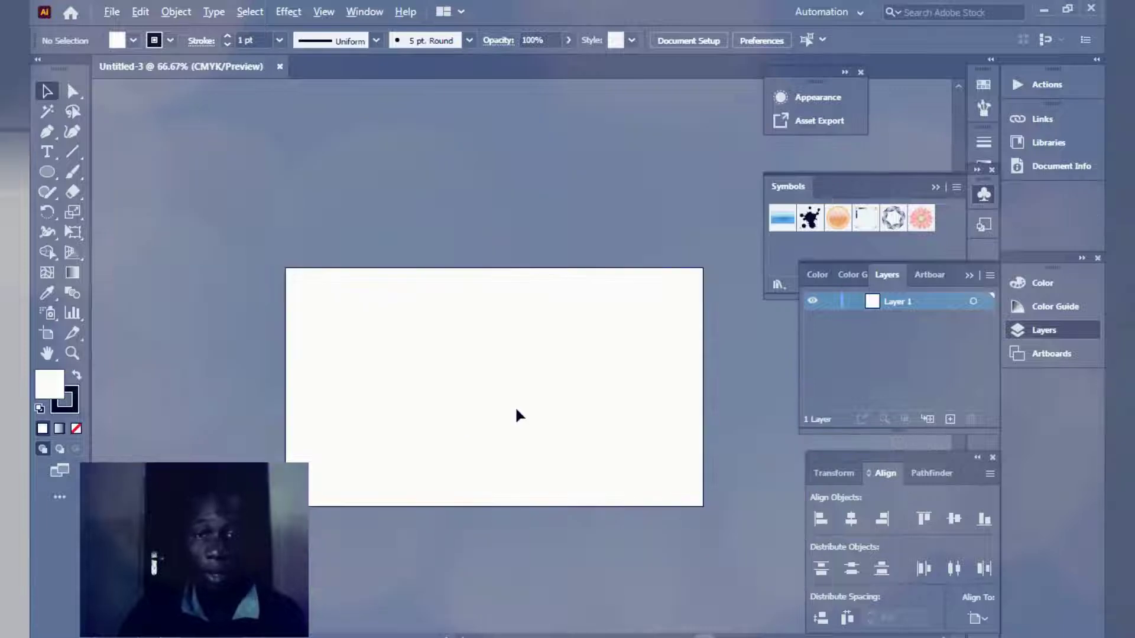
pyautogui.click(822, 12)
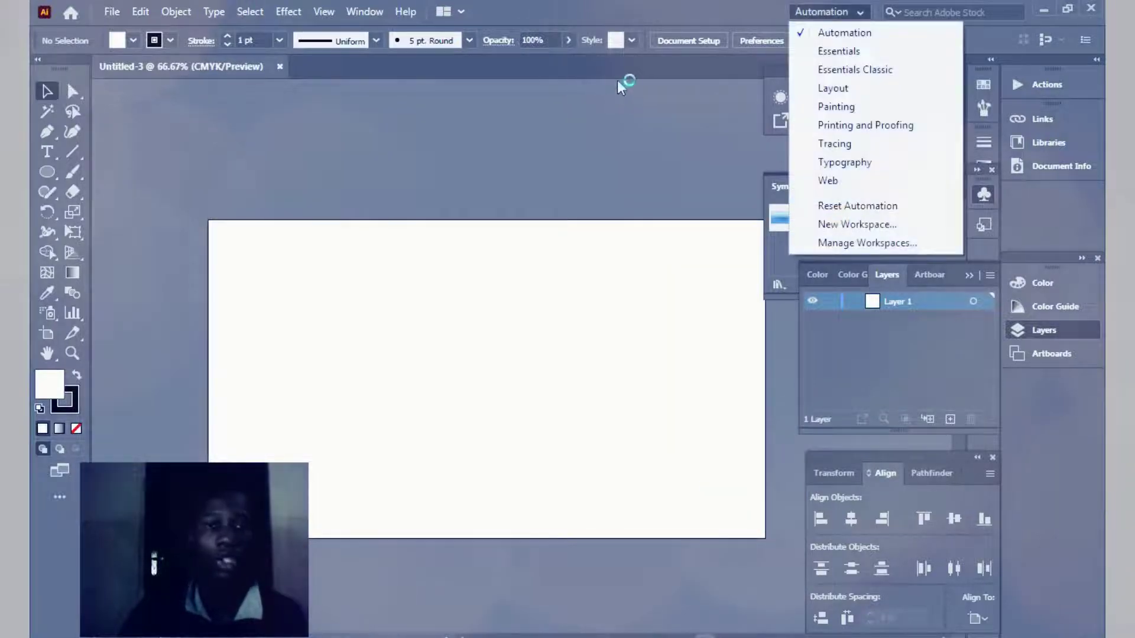
pyautogui.click(626, 105)
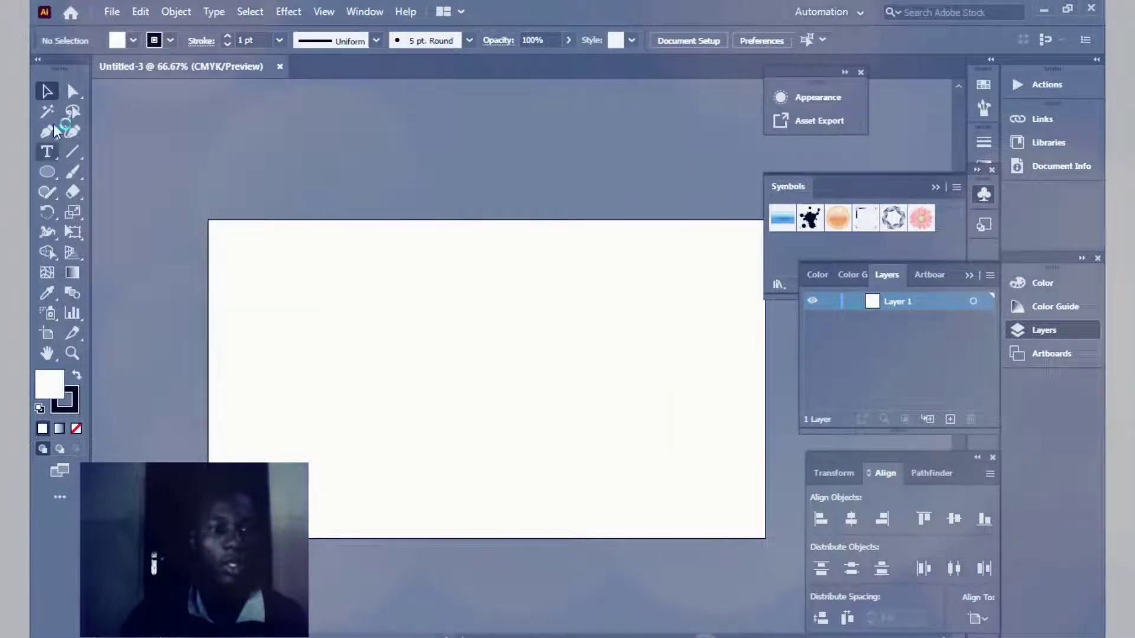
# Switch the toolbar to the Advanced toolset and pick the Type tool.
pyautogui.click(69, 502)
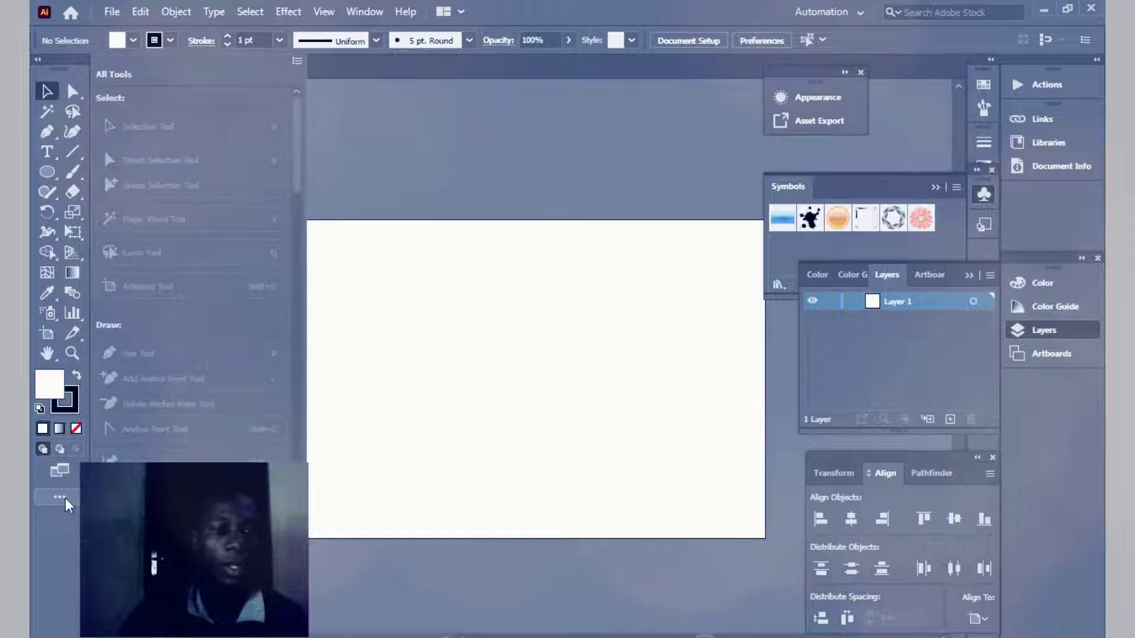
pyautogui.click(295, 61)
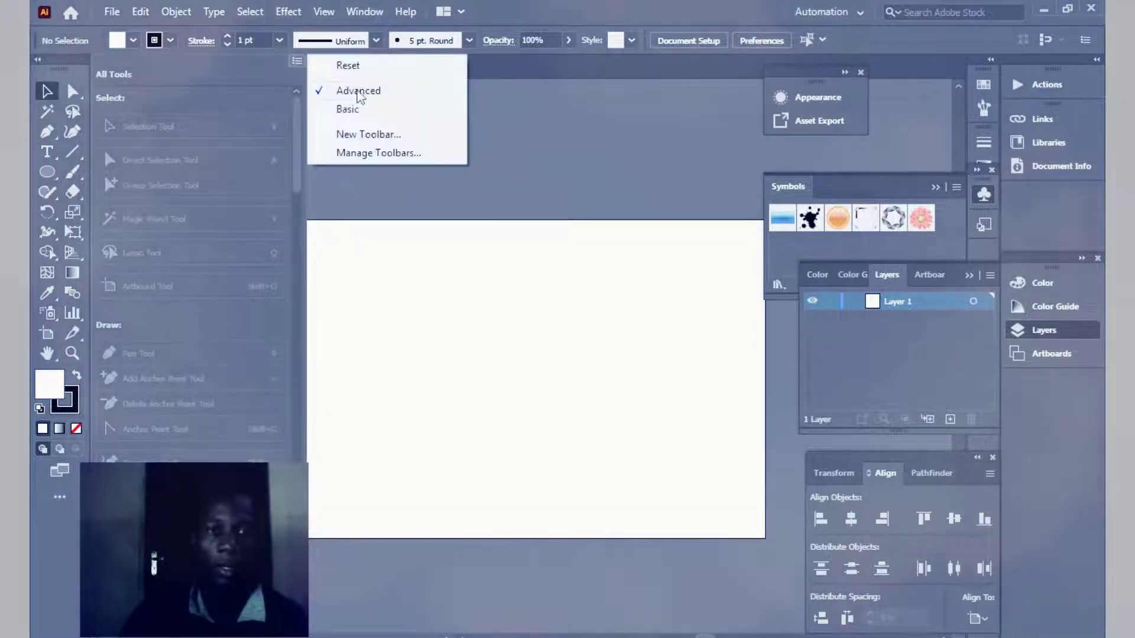
pyautogui.click(359, 91)
pyautogui.click(47, 152)
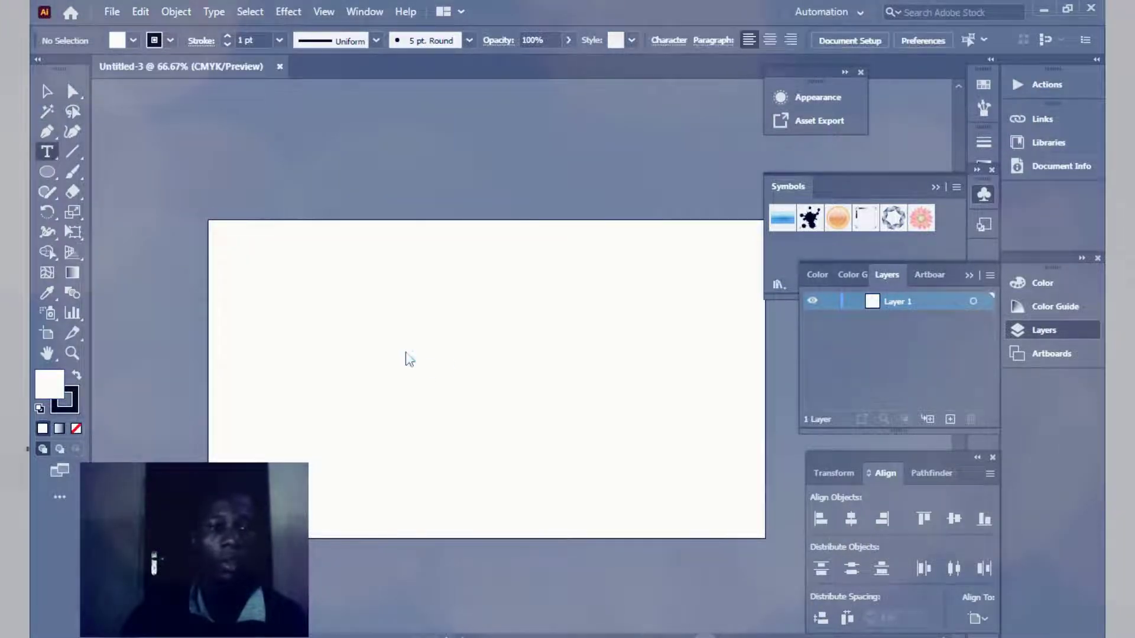
# Type DILIGENT at 24 pt near the artboard centre.
pyautogui.click(442, 371)
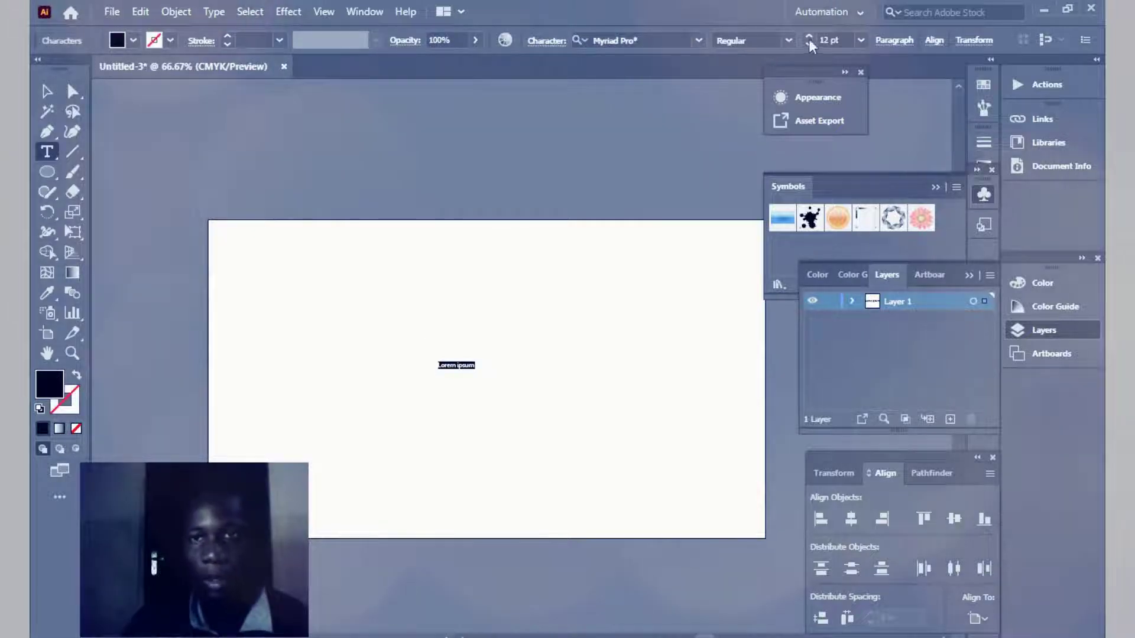
pyautogui.click(861, 41)
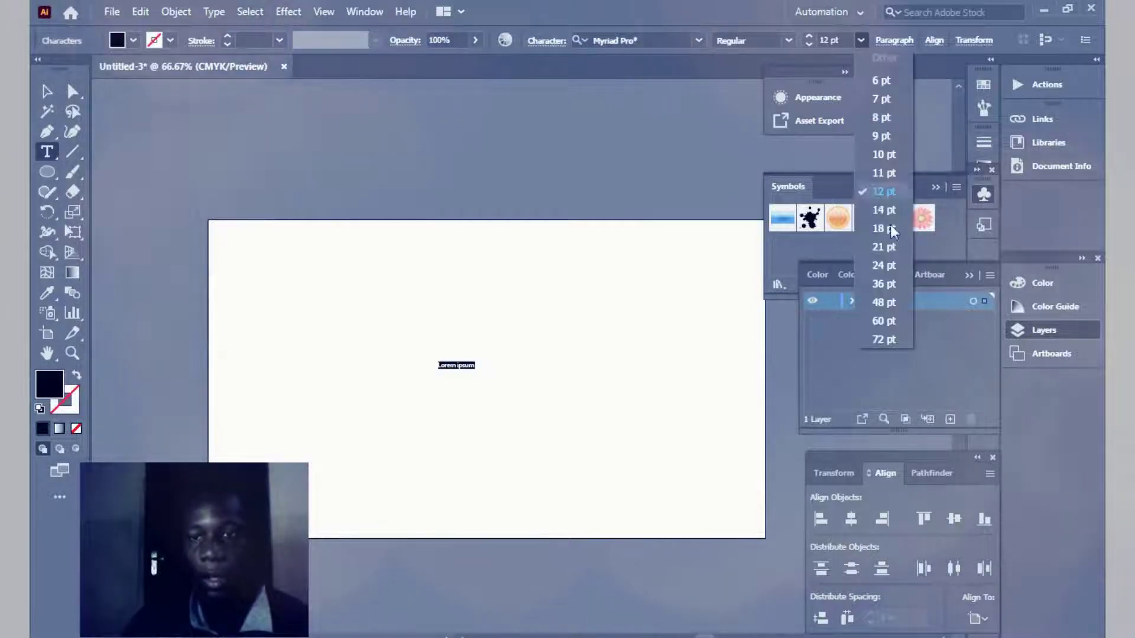
pyautogui.click(887, 262)
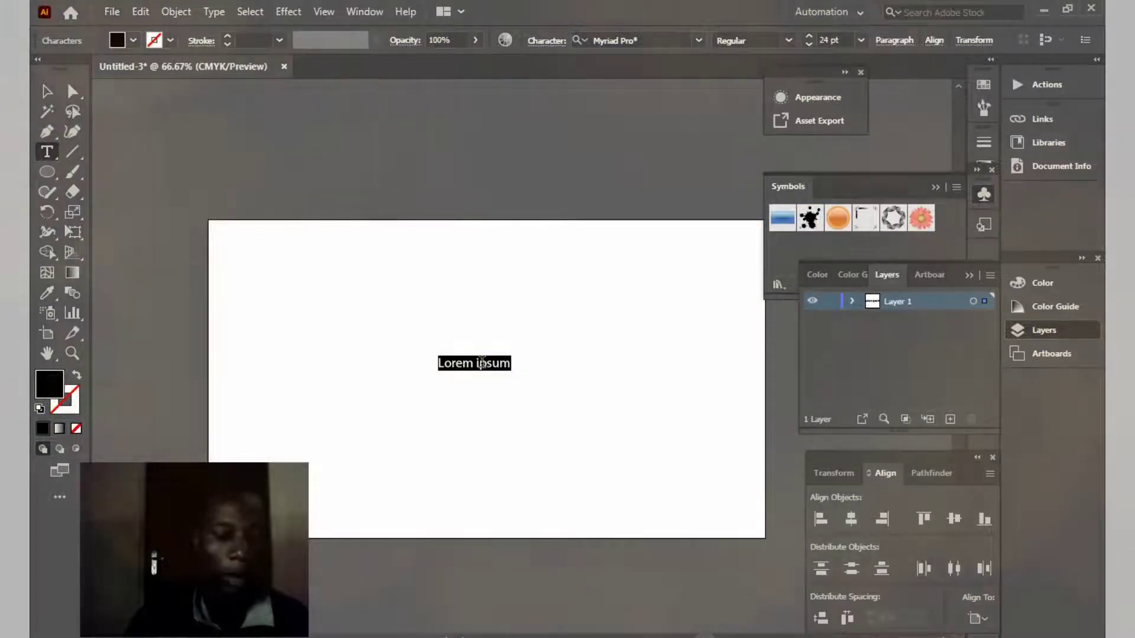
pyautogui.write('DIL')
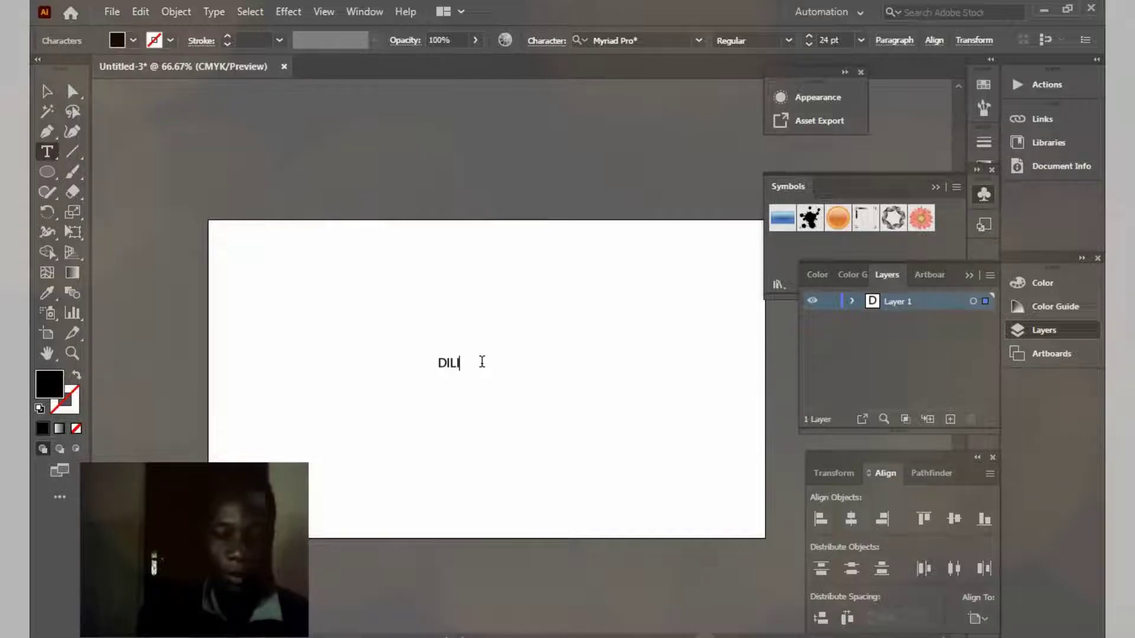
pyautogui.write('IGENT')
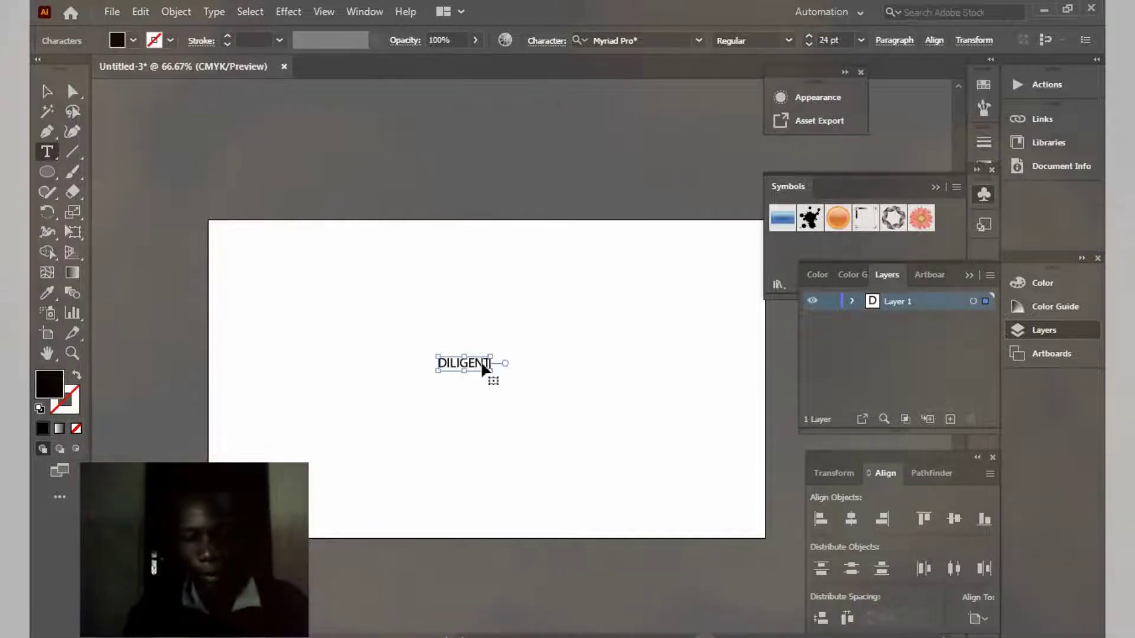
# Set the word DILIGENT in Futura Md BT Bold.
pyautogui.doubleClick(482, 362)
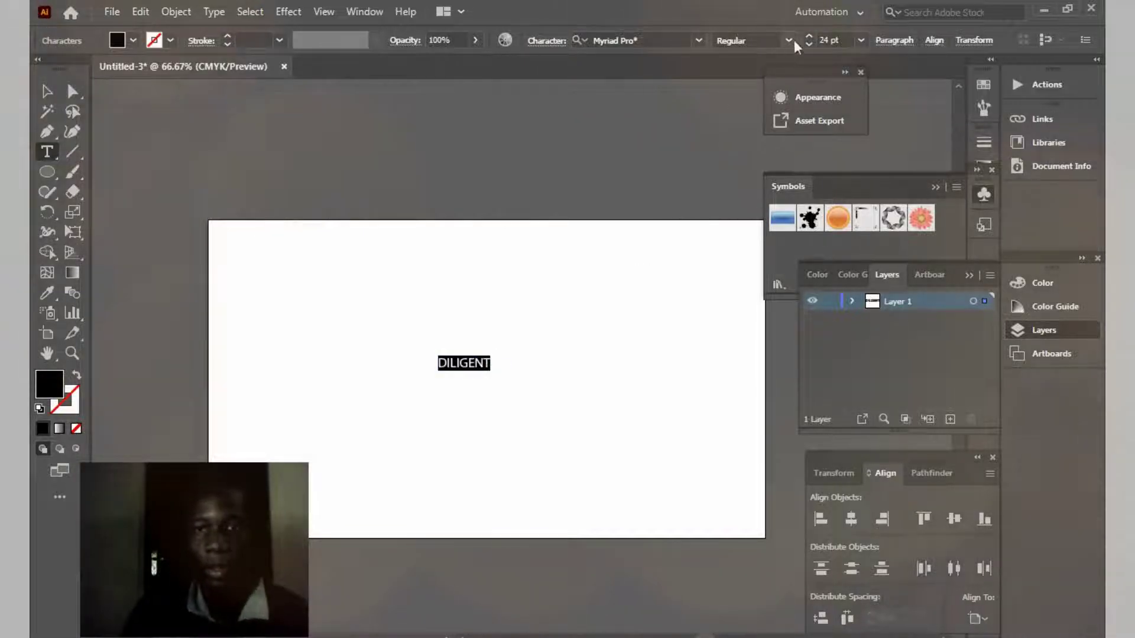
pyautogui.click(699, 41)
pyautogui.click(645, 124)
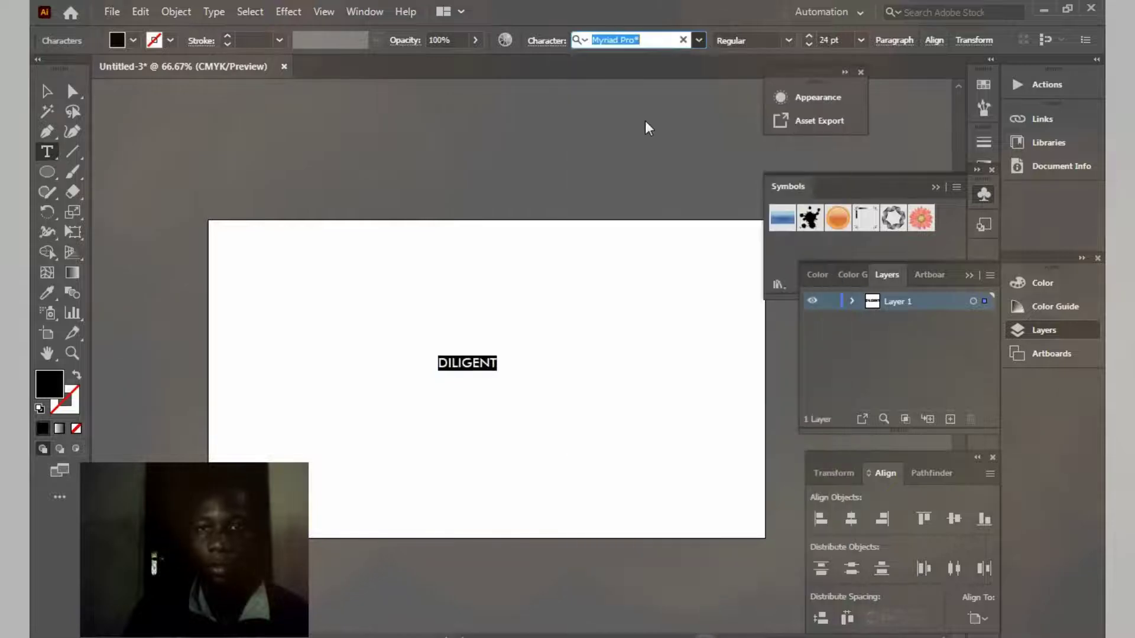
pyautogui.click(788, 40)
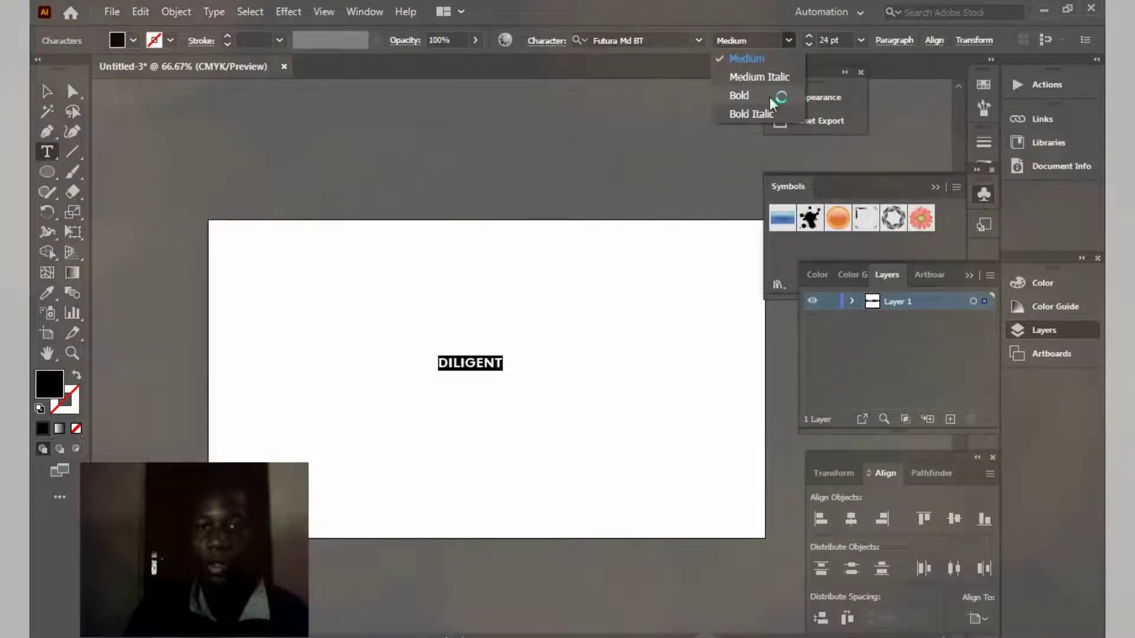
pyautogui.click(736, 95)
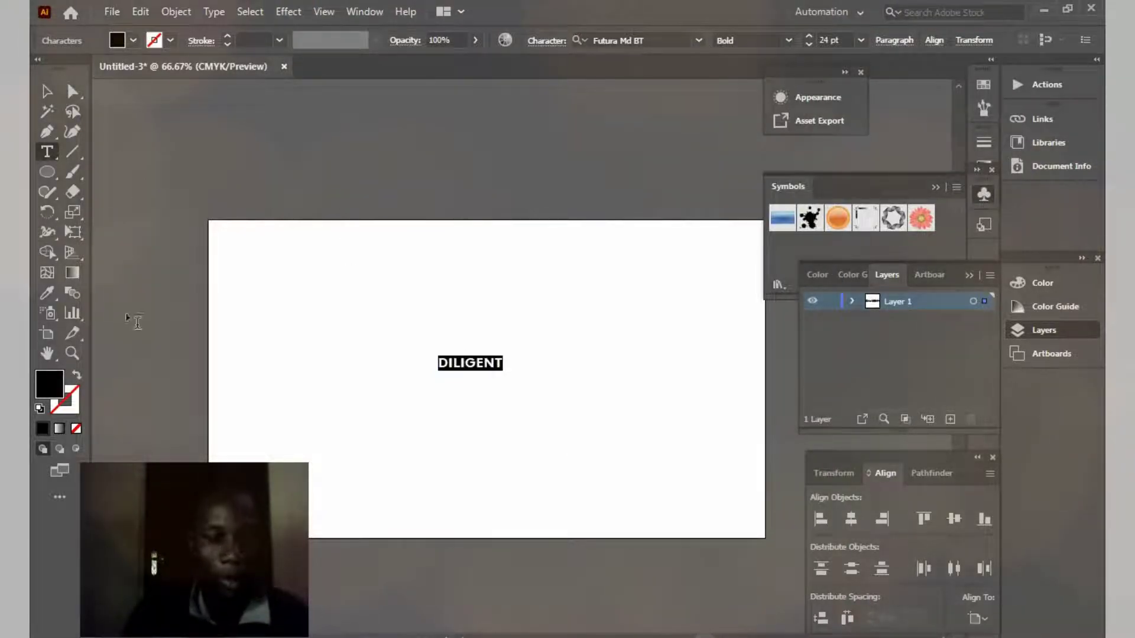
pyautogui.click(47, 91)
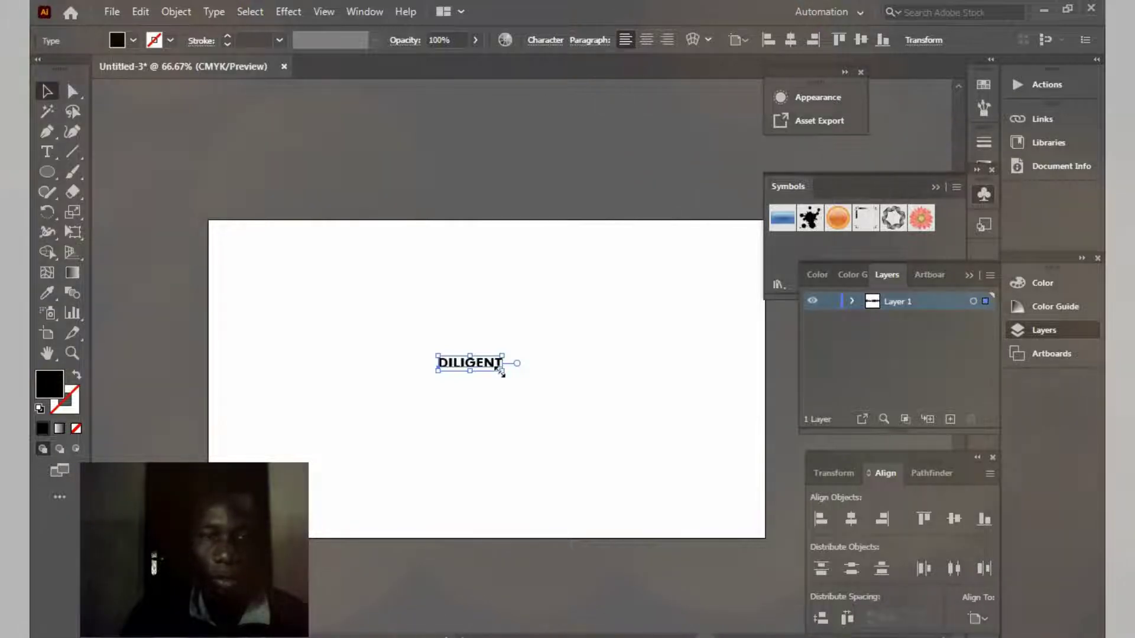
# Enlarge DILIGENT and Alt-drag copies into a row of five, redoing the misplaced fifth copy.
pyautogui.moveTo(500, 372); pyautogui.dragTo(290, 377)
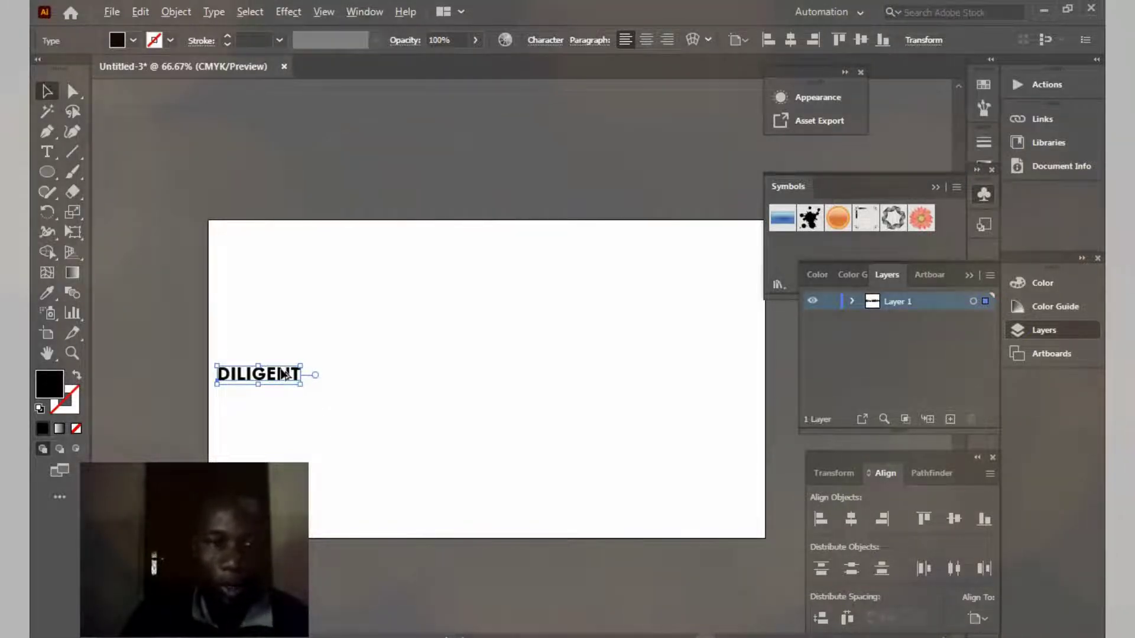
pyautogui.moveTo(284, 375); pyautogui.dragTo(668, 377)
pyautogui.hotkey('ctrl', 'shift', 'a')
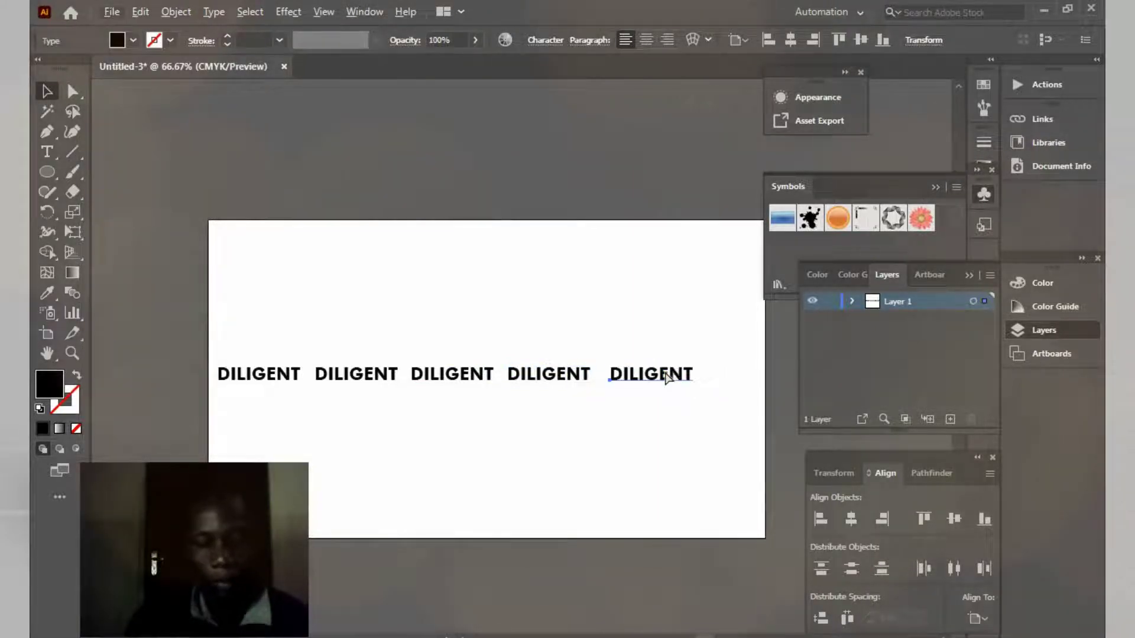
pyautogui.hotkey('ctrl', 'z')
pyautogui.hotkey('ctrl', 'z')
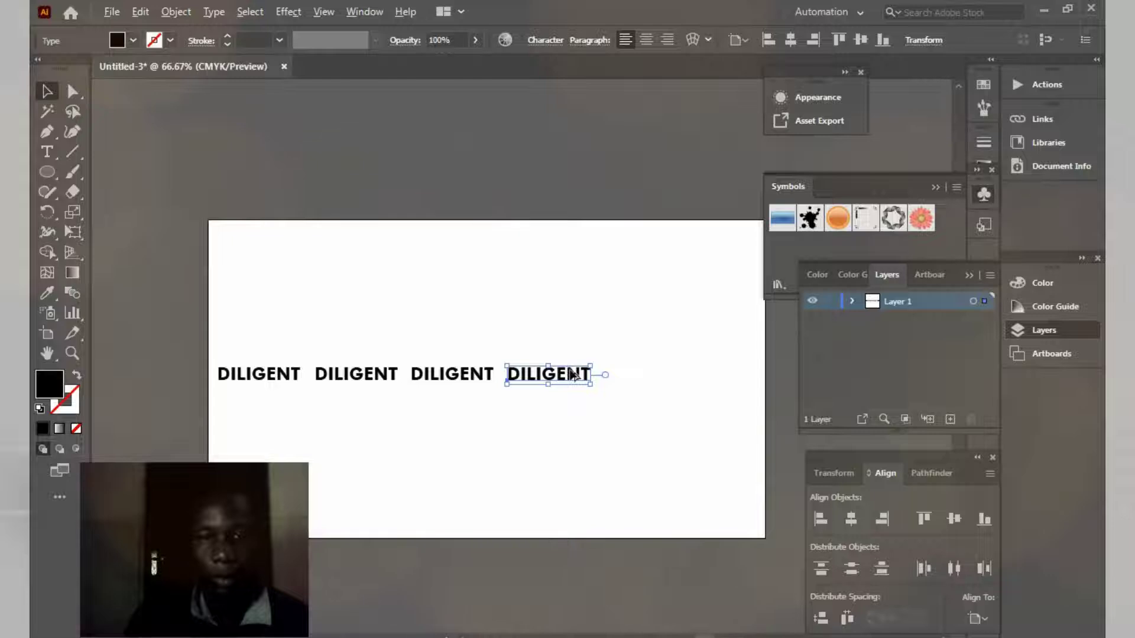
pyautogui.moveTo(572, 375); pyautogui.dragTo(671, 373)
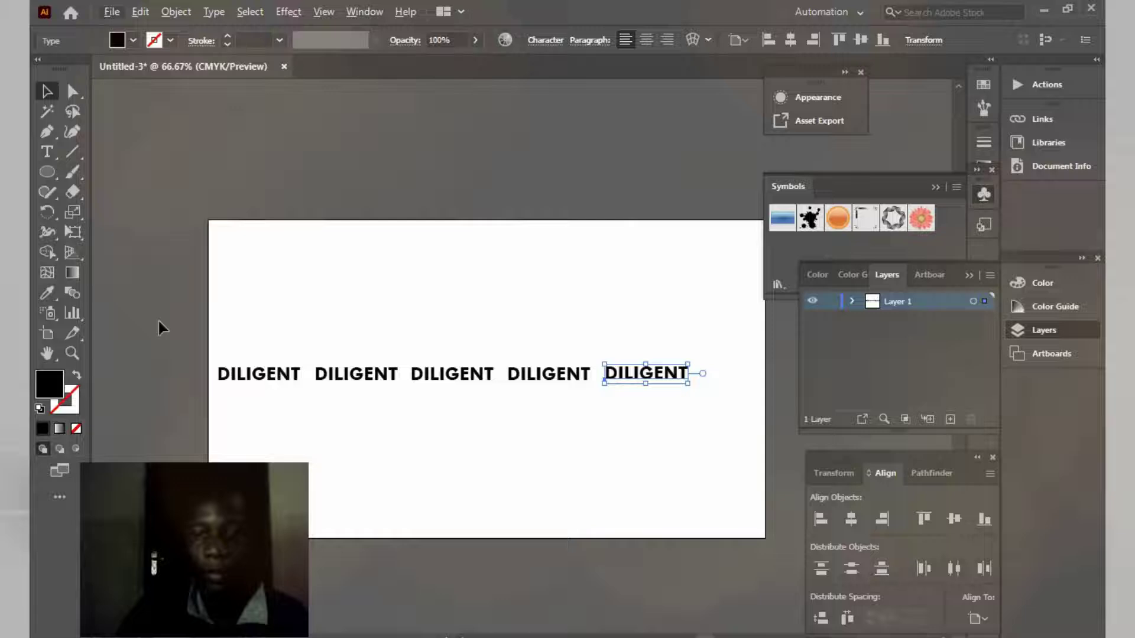
# Bottom-align the five DILIGENT words with Vertical Align Bottom and group them with Ctrl+G.
pyautogui.moveTo(208, 321); pyautogui.dragTo(732, 418)
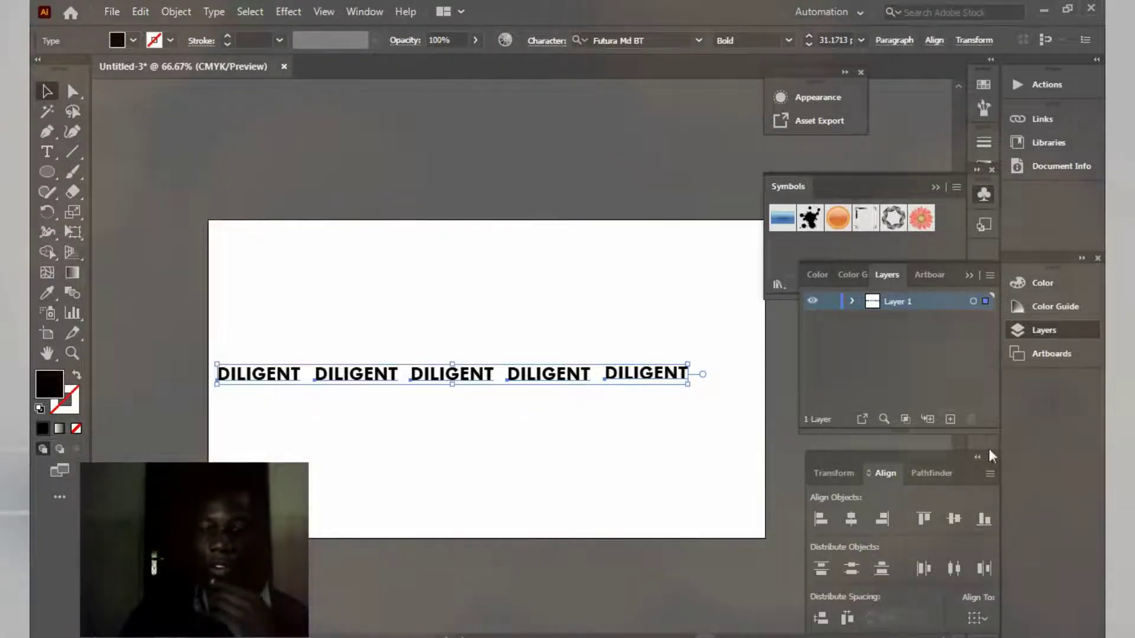
pyautogui.click(364, 11)
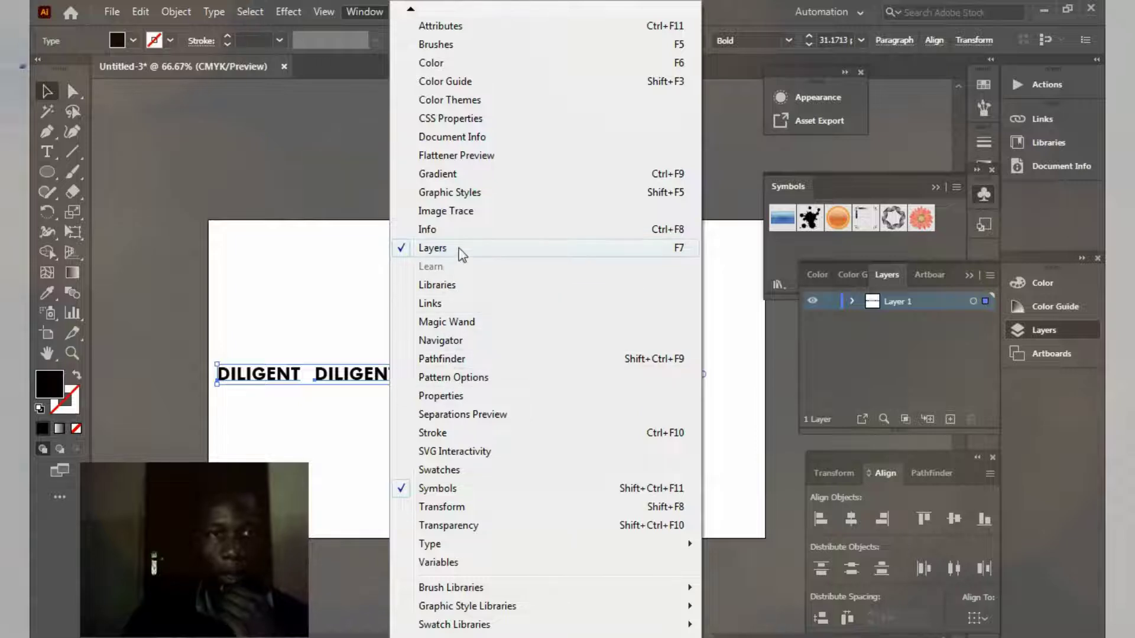
pyautogui.moveTo(412, 11)
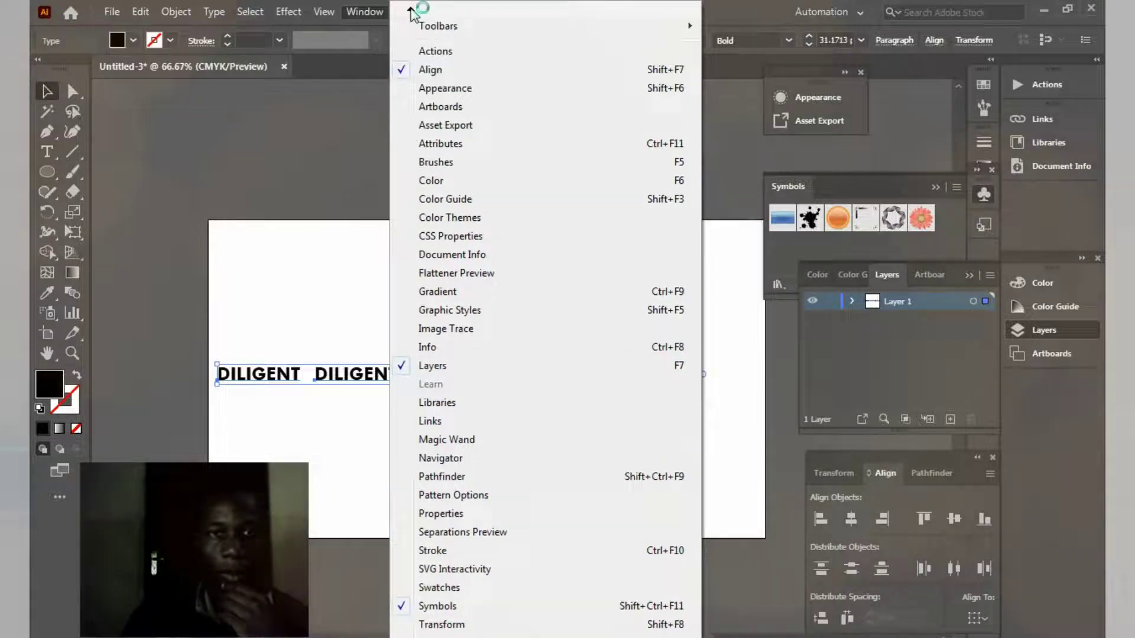
pyautogui.click(397, 88)
pyautogui.hotkey('ctrl', 'shift', 'a')
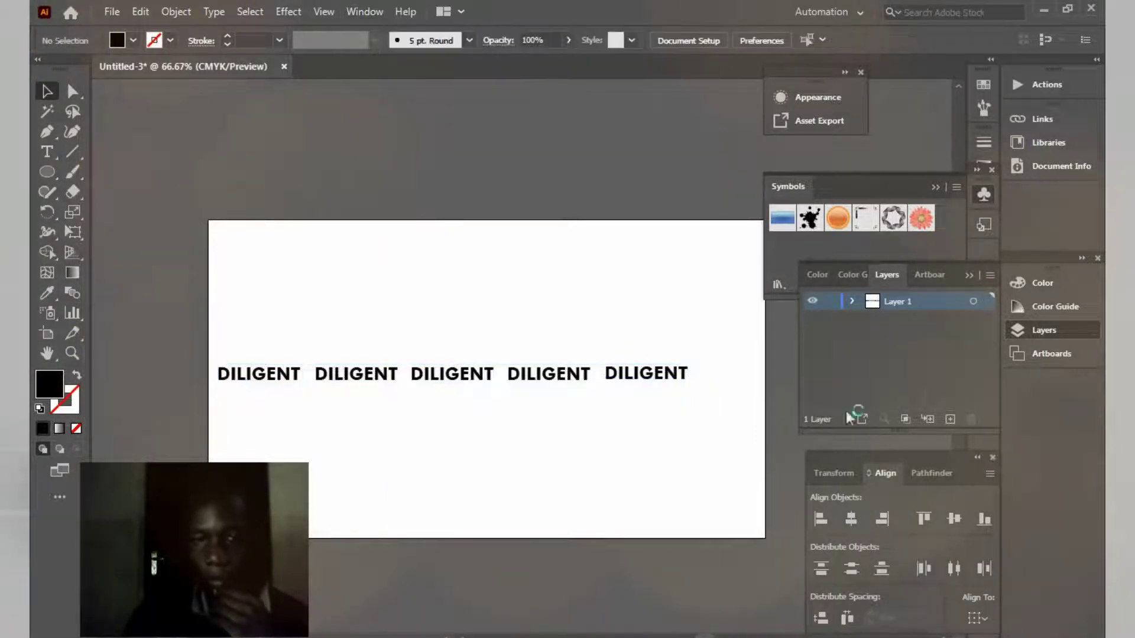
pyautogui.moveTo(174, 343); pyautogui.dragTo(712, 426)
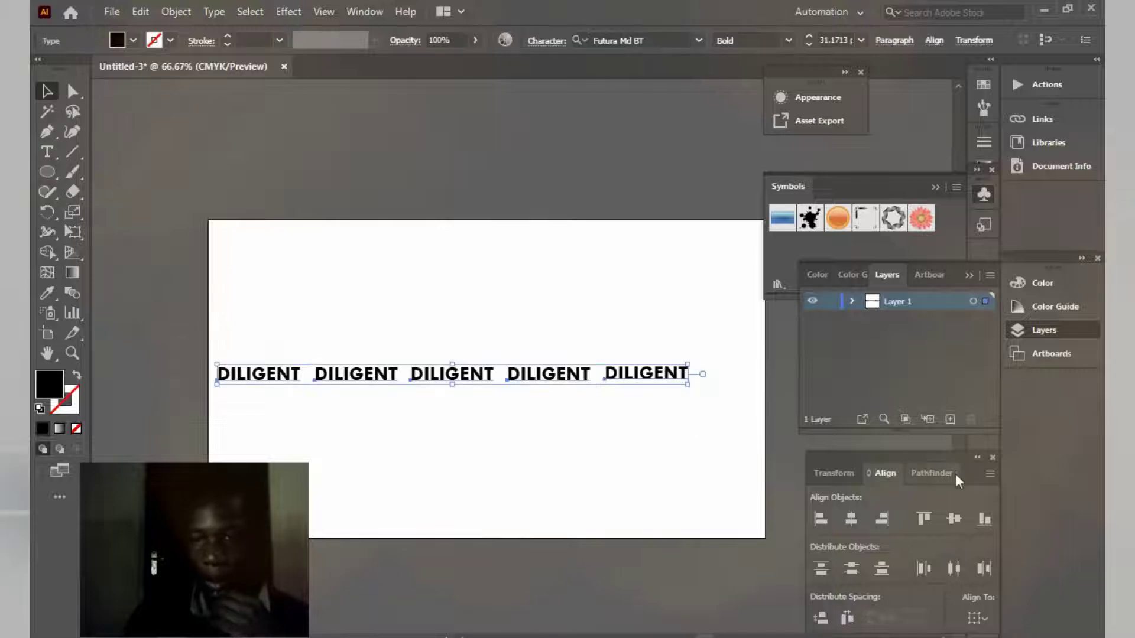
pyautogui.click(990, 524)
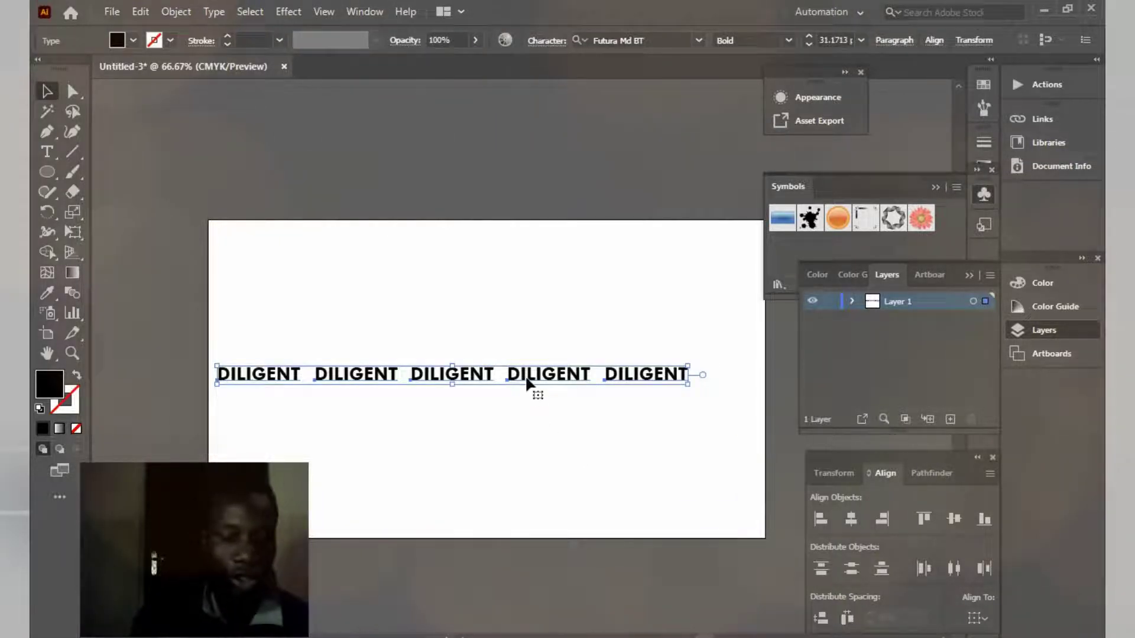
pyautogui.hotkey('ctrl', 'g')
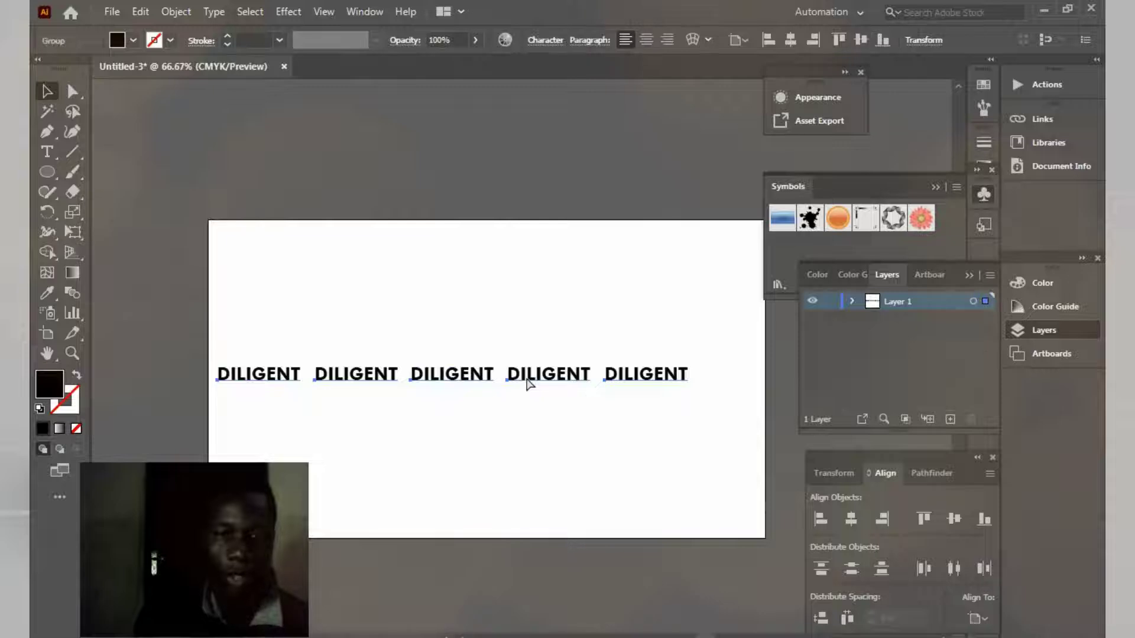
# Reflect the DILIGENT group across the horizontal axis to turn it upside down.
pyautogui.moveTo(397, 376); pyautogui.dragTo(404, 359)
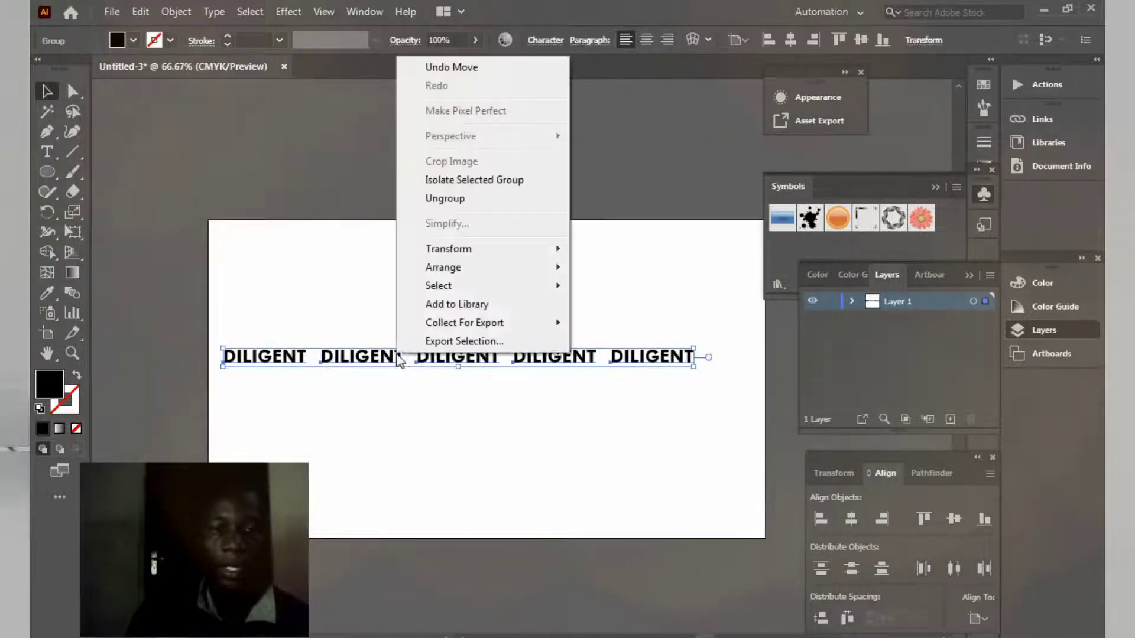
pyautogui.rightClick(399, 357)
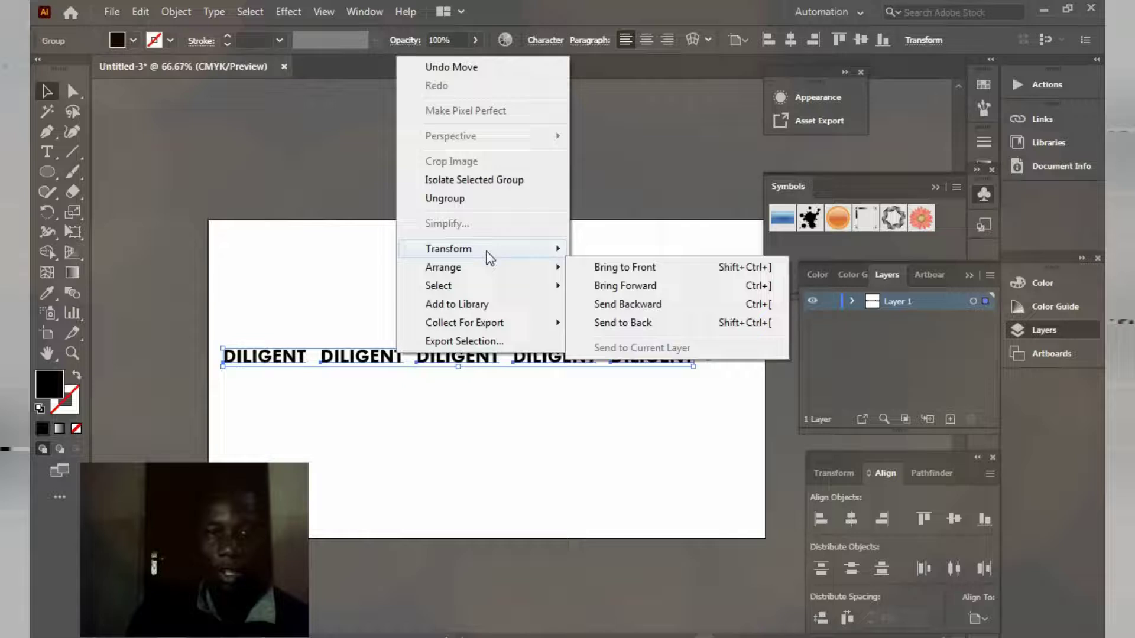
pyautogui.moveTo(506, 248)
pyautogui.click(646, 311)
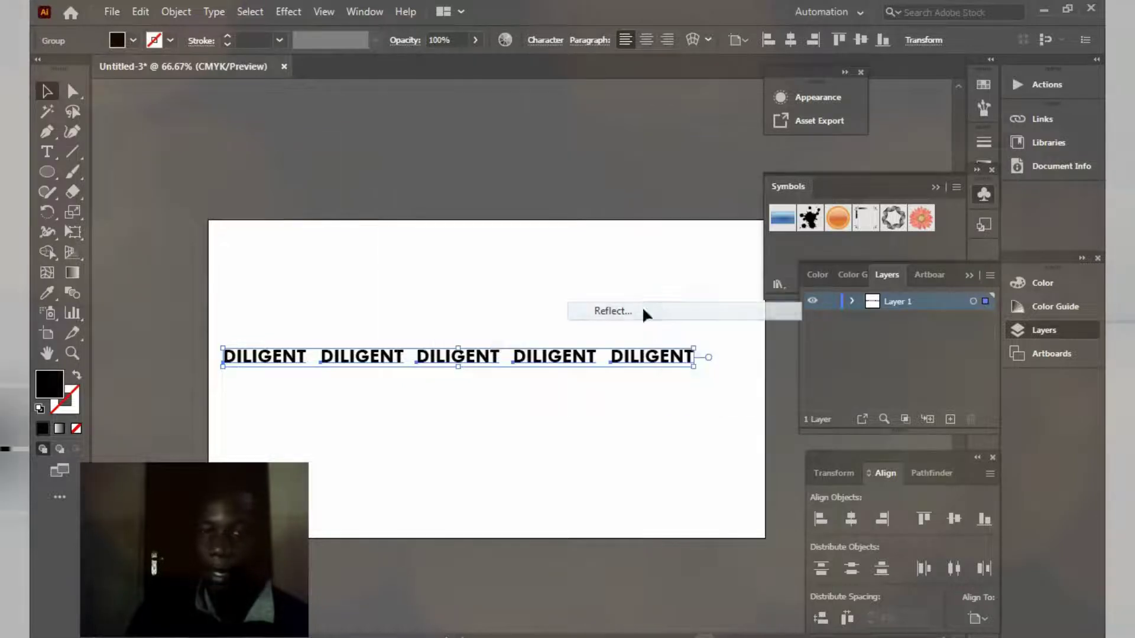
pyautogui.click(491, 244)
pyautogui.click(571, 438)
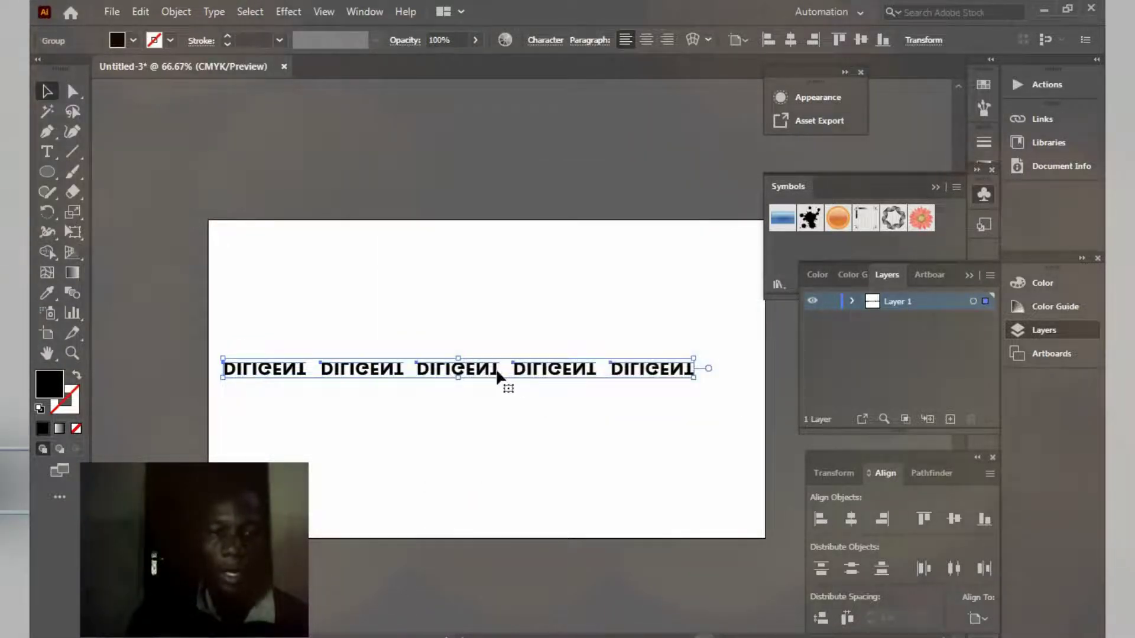
# Reflect the group across the vertical axis and move it to the right.
pyautogui.rightClick(496, 375)
pyautogui.moveTo(546, 267)
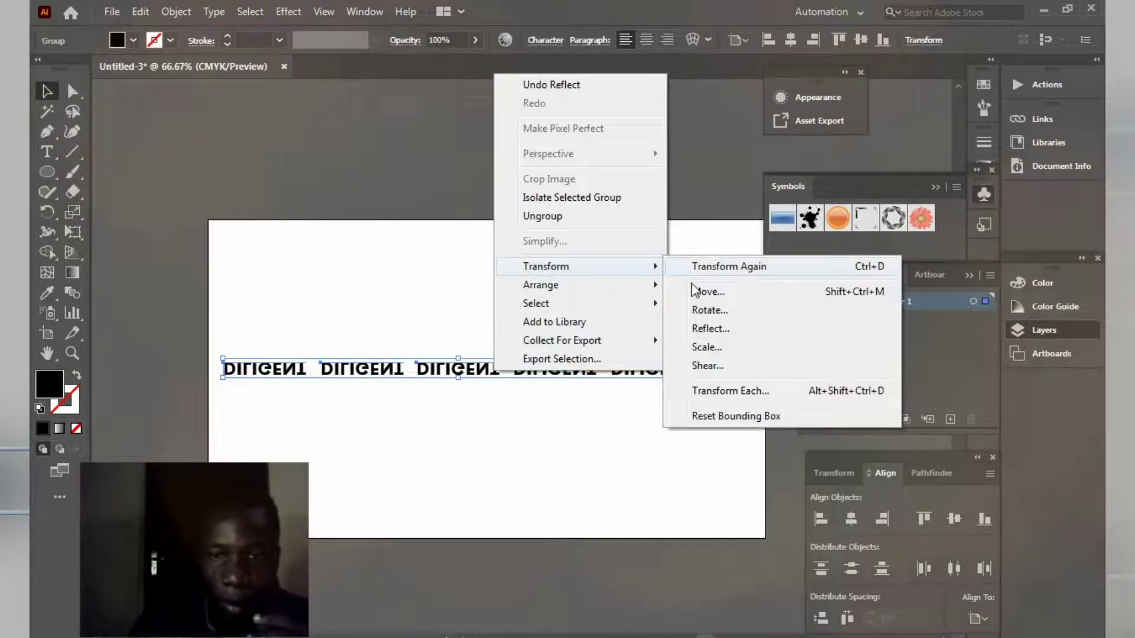
pyautogui.click(718, 328)
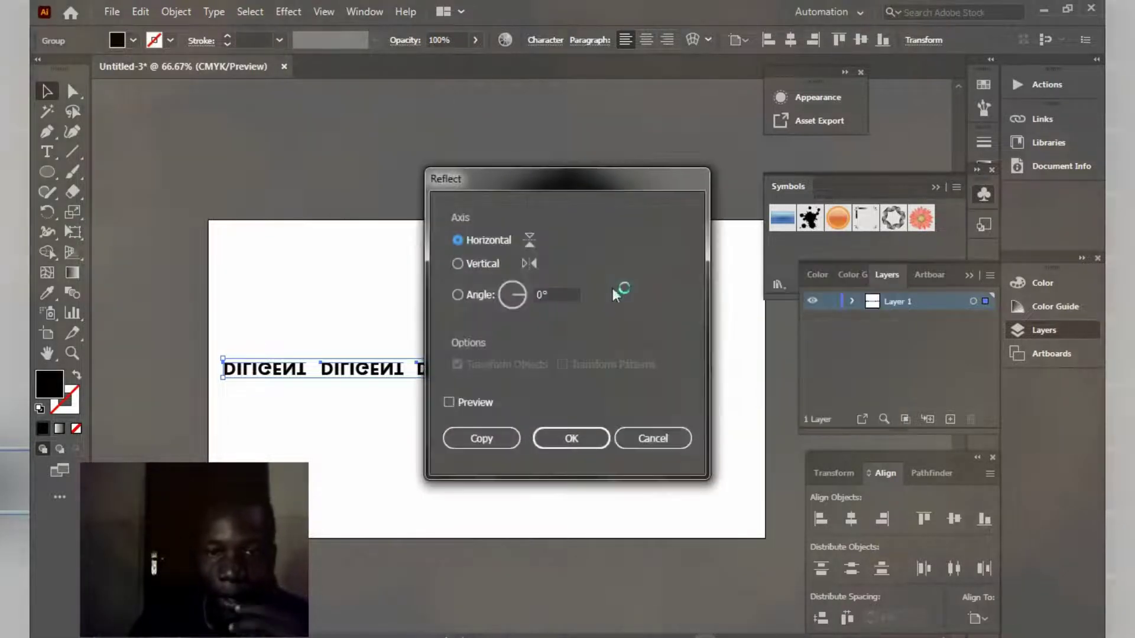
pyautogui.click(478, 264)
pyautogui.click(573, 442)
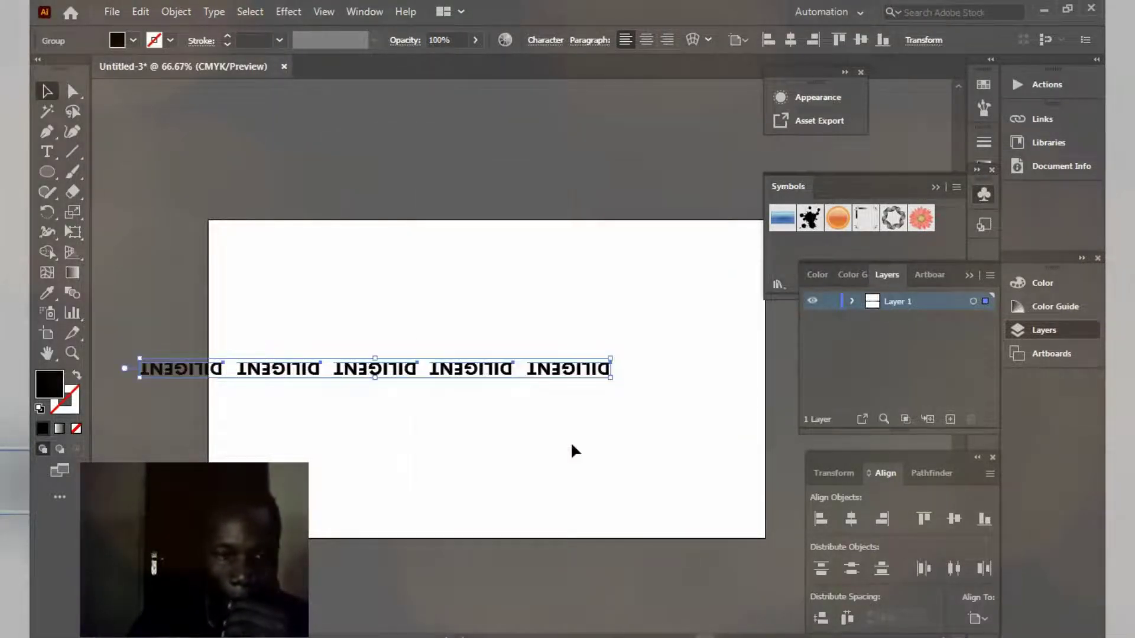
pyautogui.moveTo(502, 376); pyautogui.dragTo(607, 368)
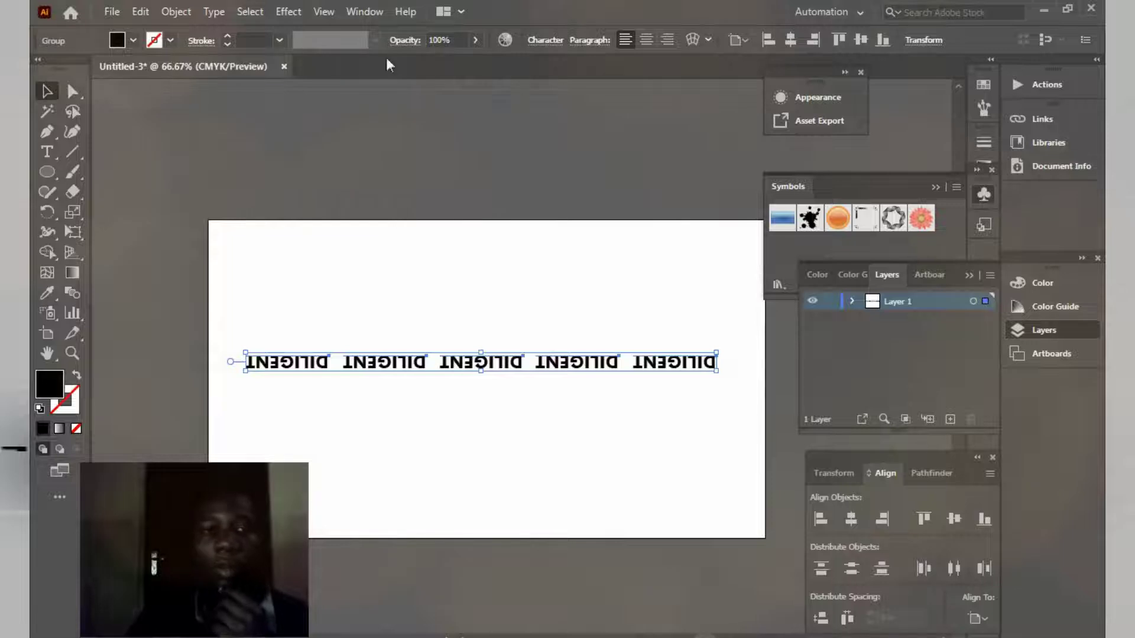
# Drag the DILIGENT group into the Symbols panel as New Symbol, then delete the artboard instance.
pyautogui.click(357, 15)
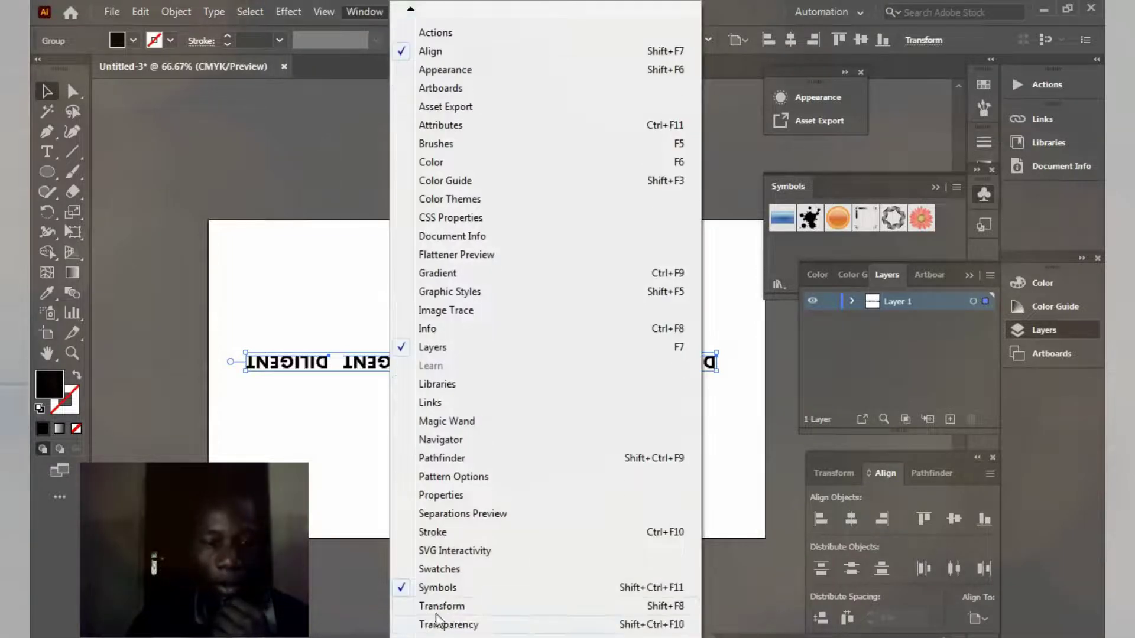
pyautogui.click(296, 197)
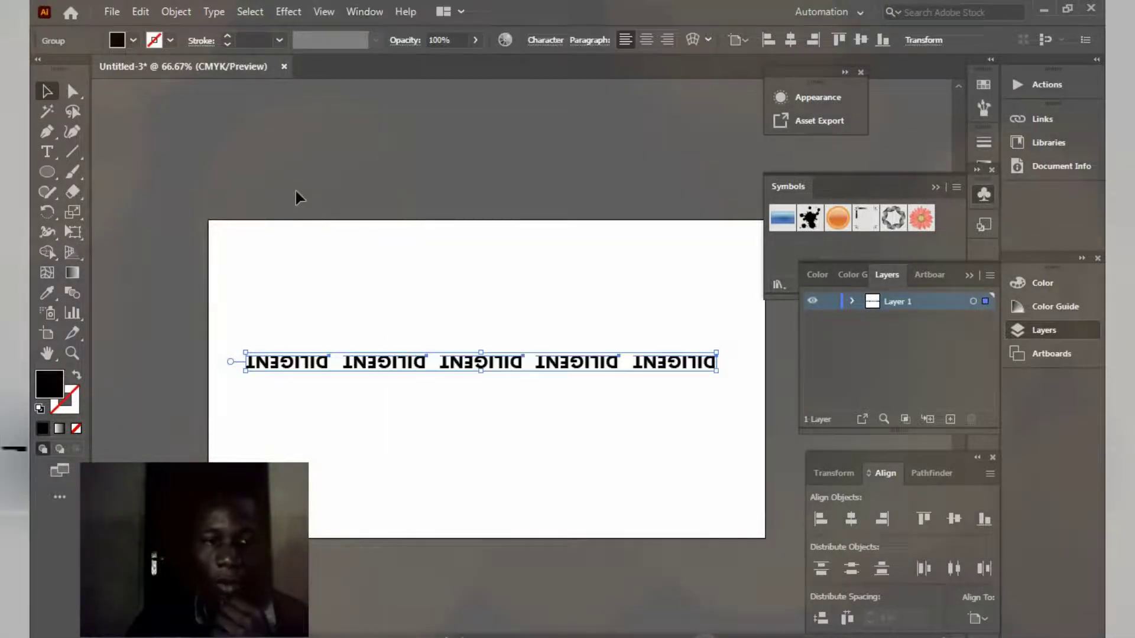
pyautogui.click(496, 333)
pyautogui.moveTo(512, 362); pyautogui.dragTo(838, 260)
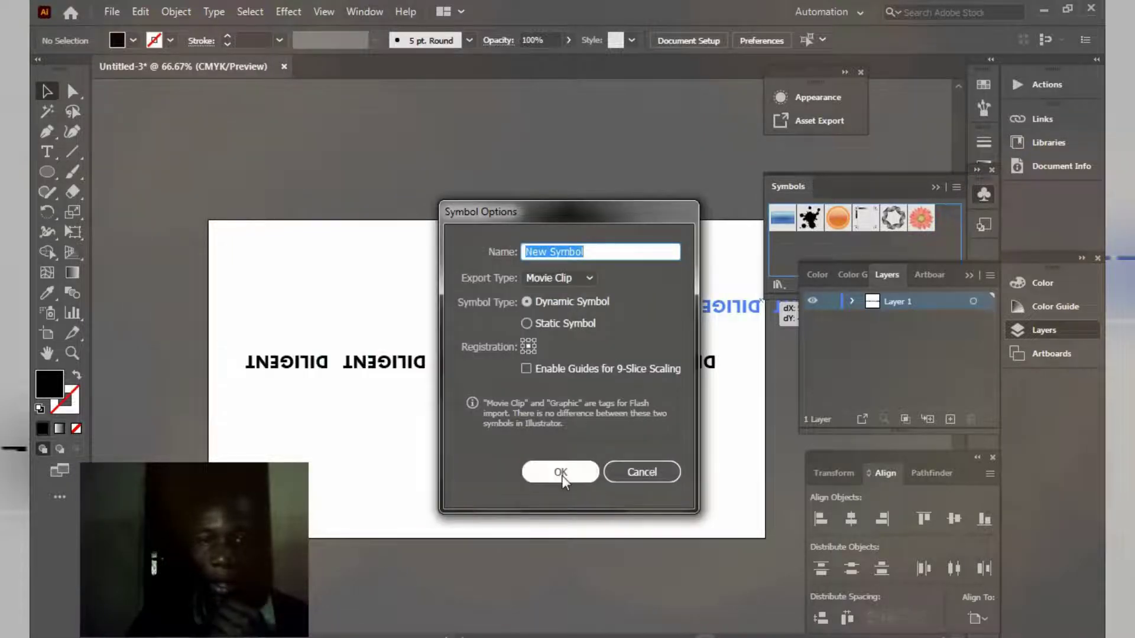
pyautogui.click(560, 473)
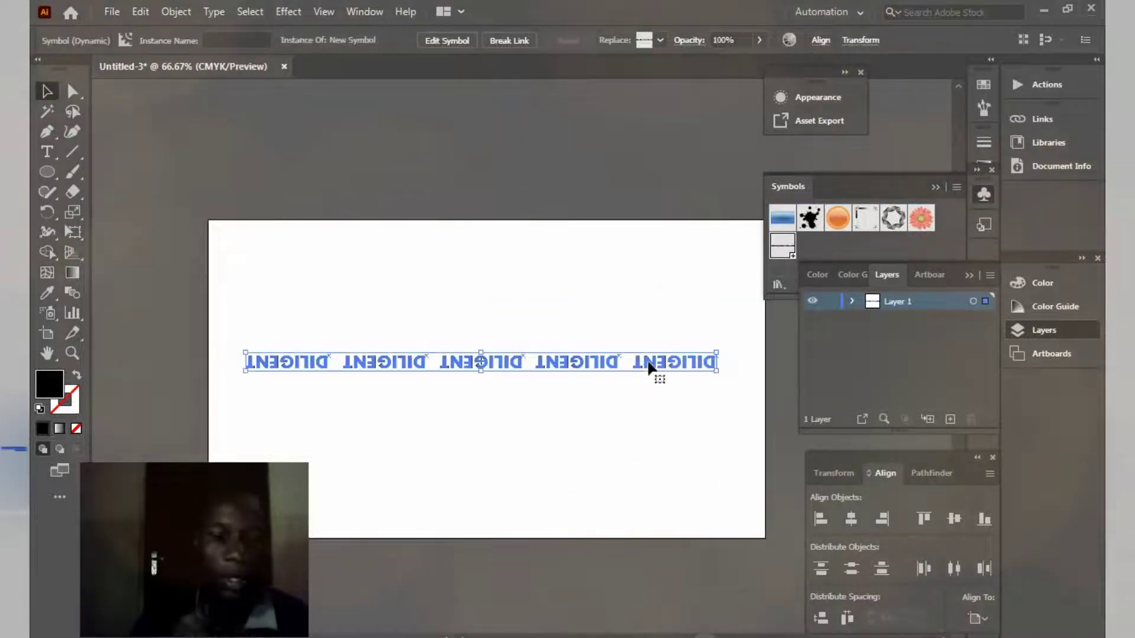
pyautogui.press('Delete')
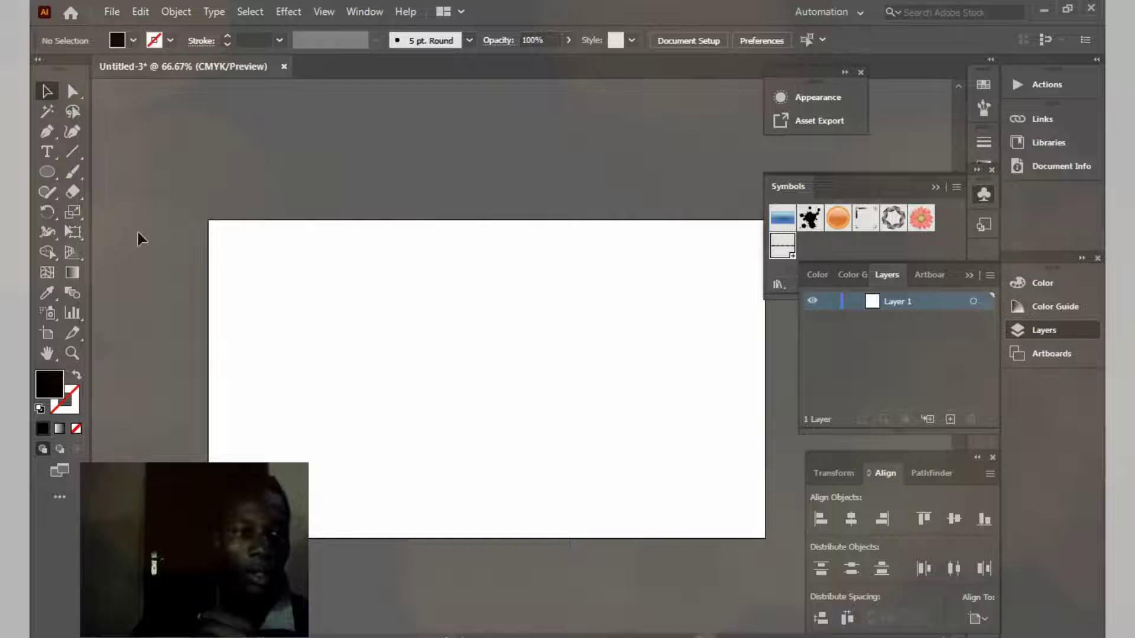
# Draw a large black circle with the Ellipse tool, then enlarge and centre it.
pyautogui.click(46, 173)
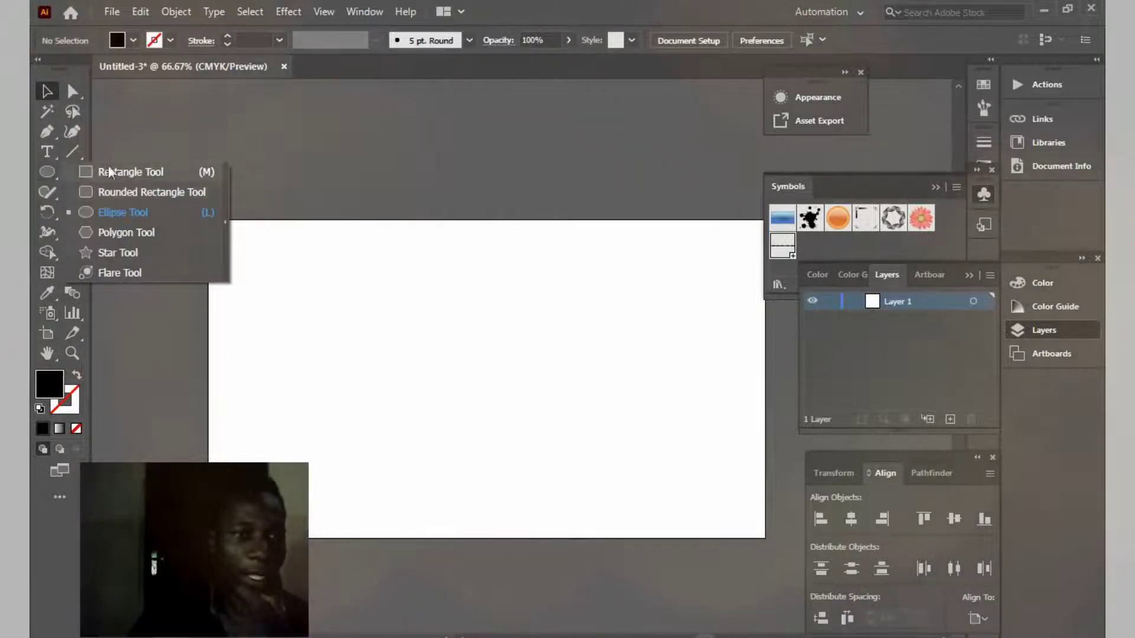
pyautogui.click(128, 216)
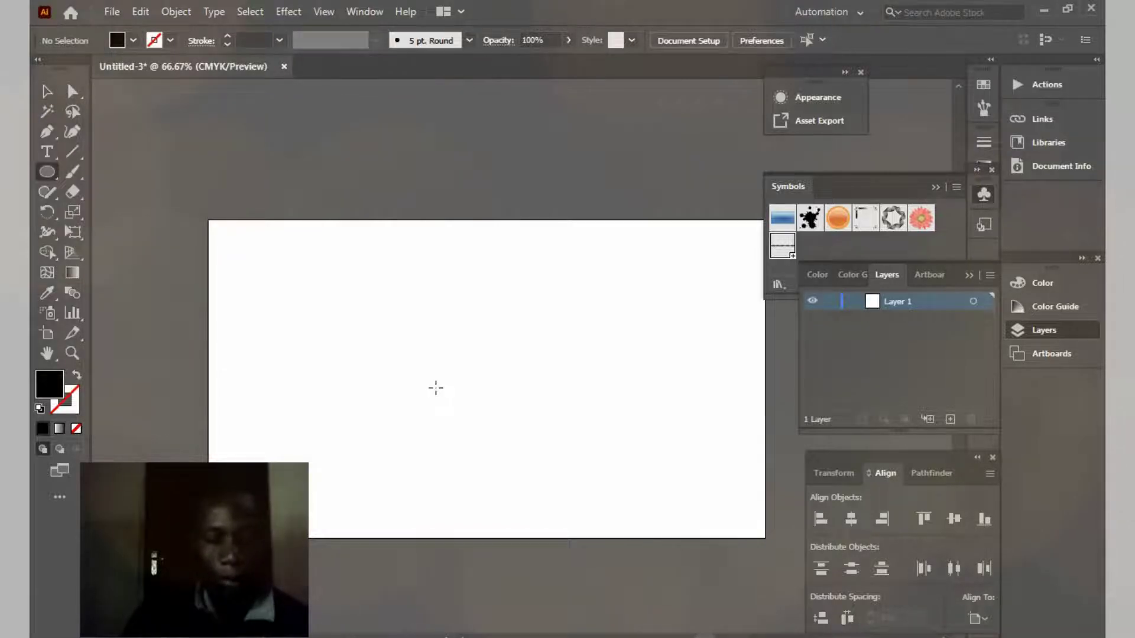
pyautogui.moveTo(383, 253); pyautogui.dragTo(573, 497)
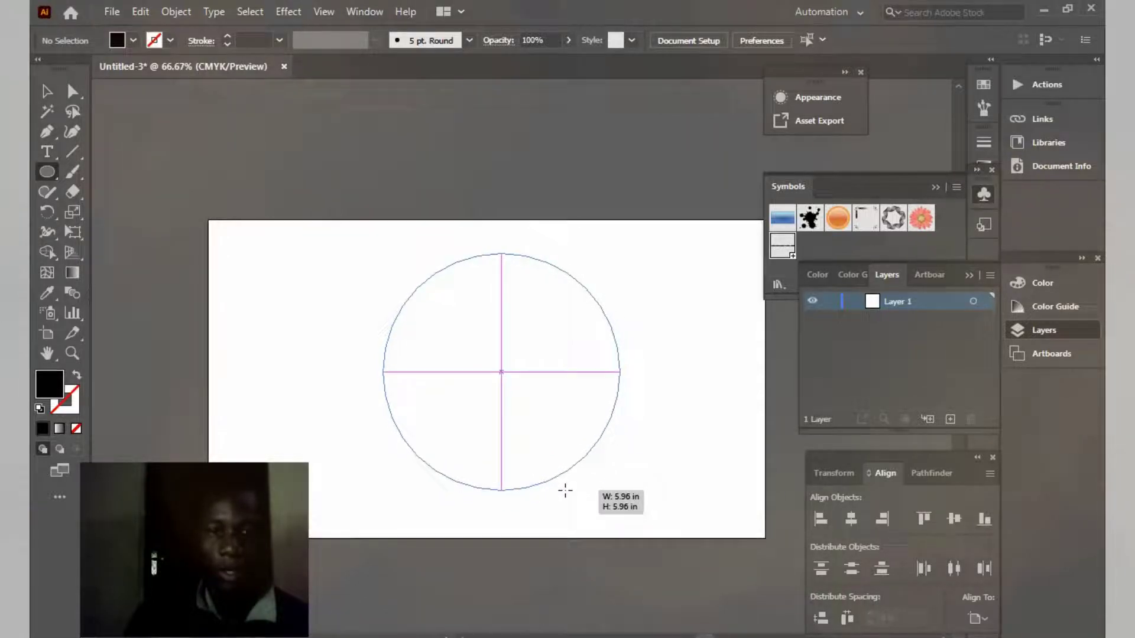
pyautogui.moveTo(565, 490); pyautogui.dragTo(637, 507)
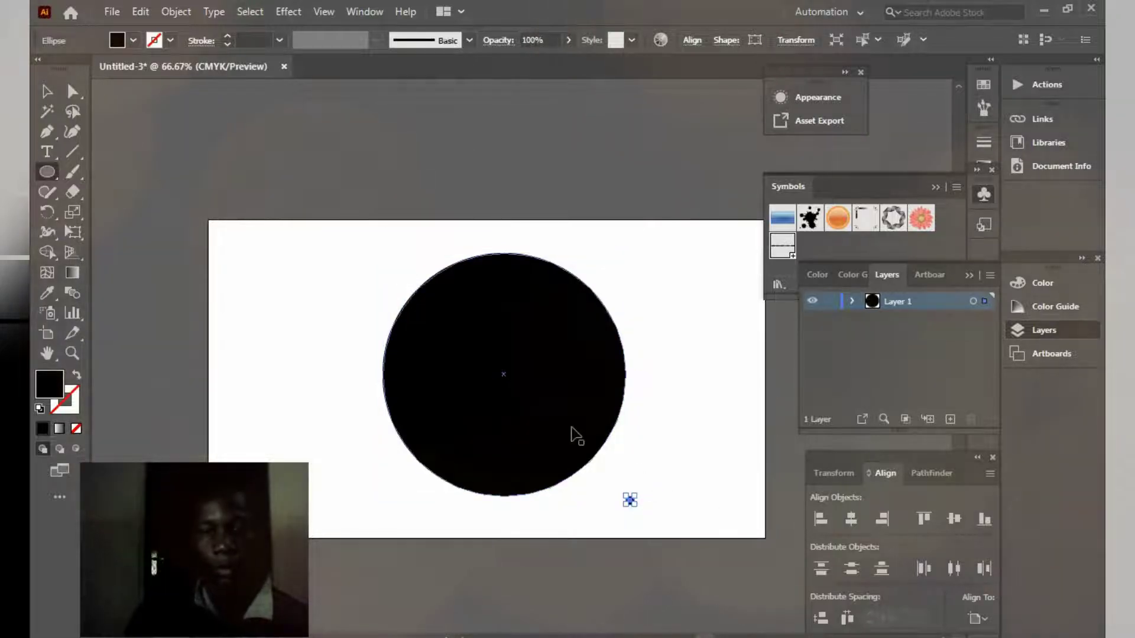
pyautogui.hotkey('ctrl', 'z')
pyautogui.press('v')
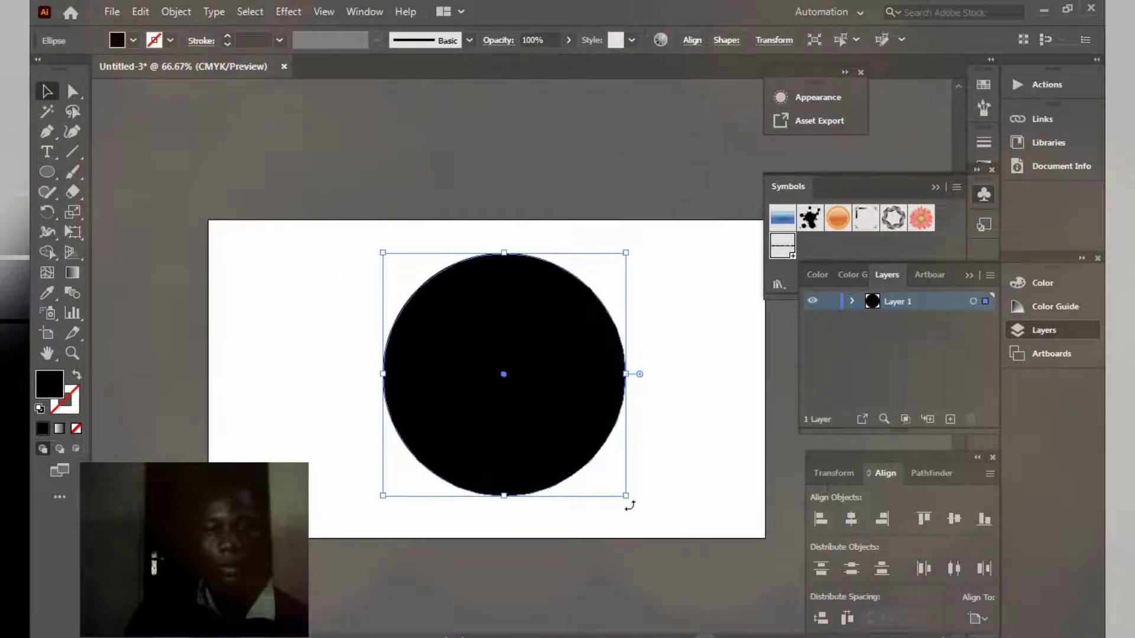
pyautogui.moveTo(628, 499); pyautogui.dragTo(654, 519)
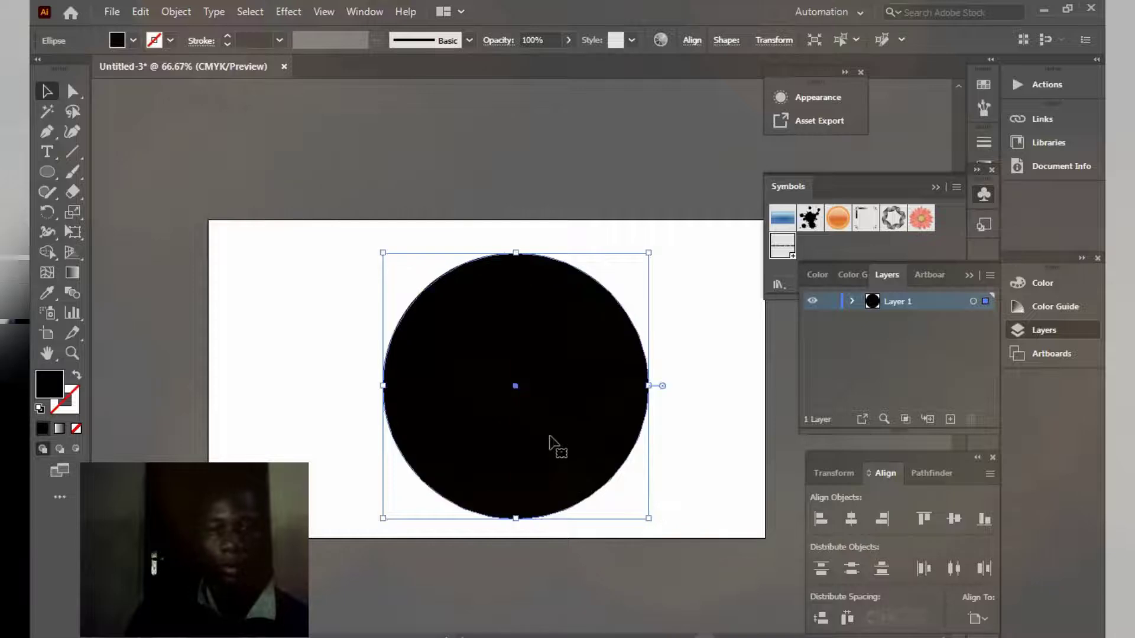
pyautogui.moveTo(548, 441); pyautogui.dragTo(523, 425)
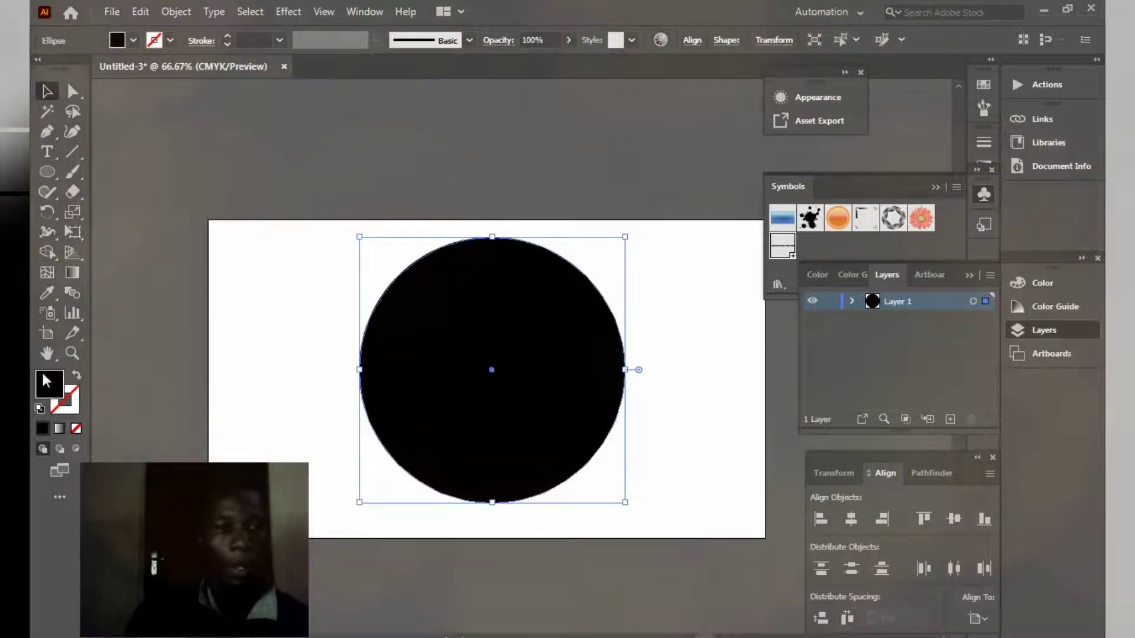
# Swap the circle's fill and stroke so it becomes an outlined ring, then apply 3D Extrude & Bevel.
pyautogui.click(77, 376)
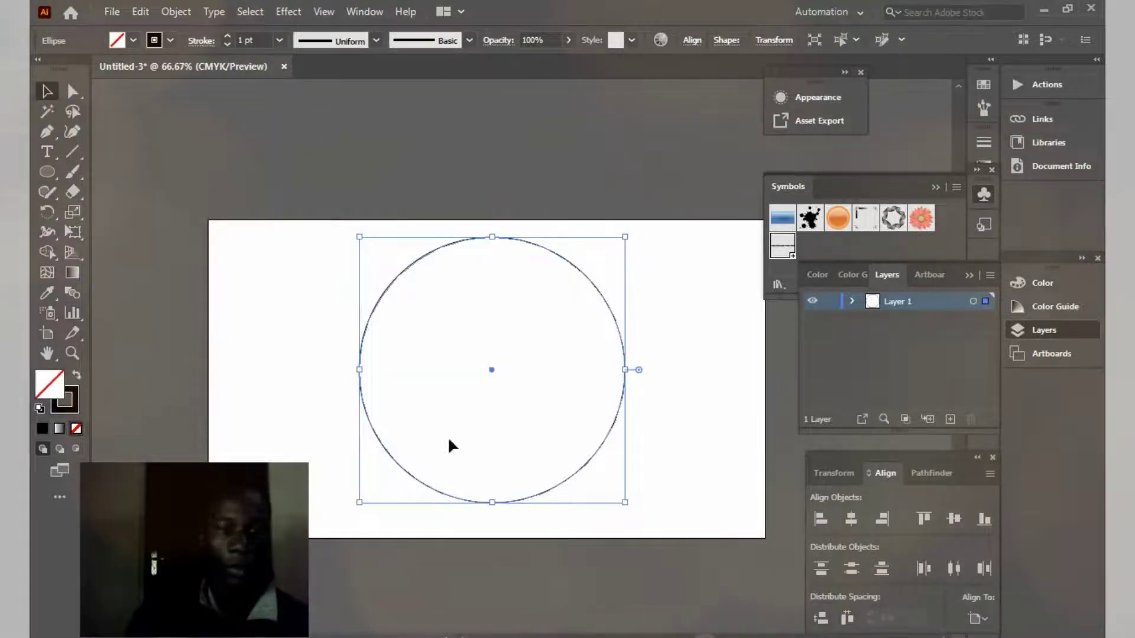
pyautogui.click(296, 15)
pyautogui.moveTo(443, 107)
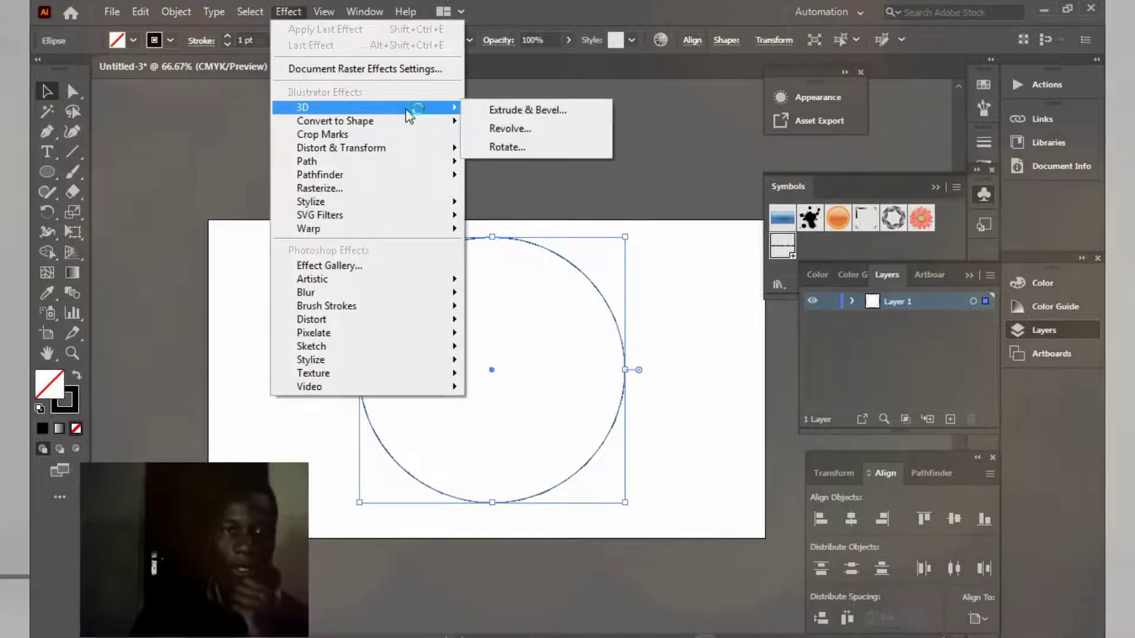
pyautogui.click(524, 111)
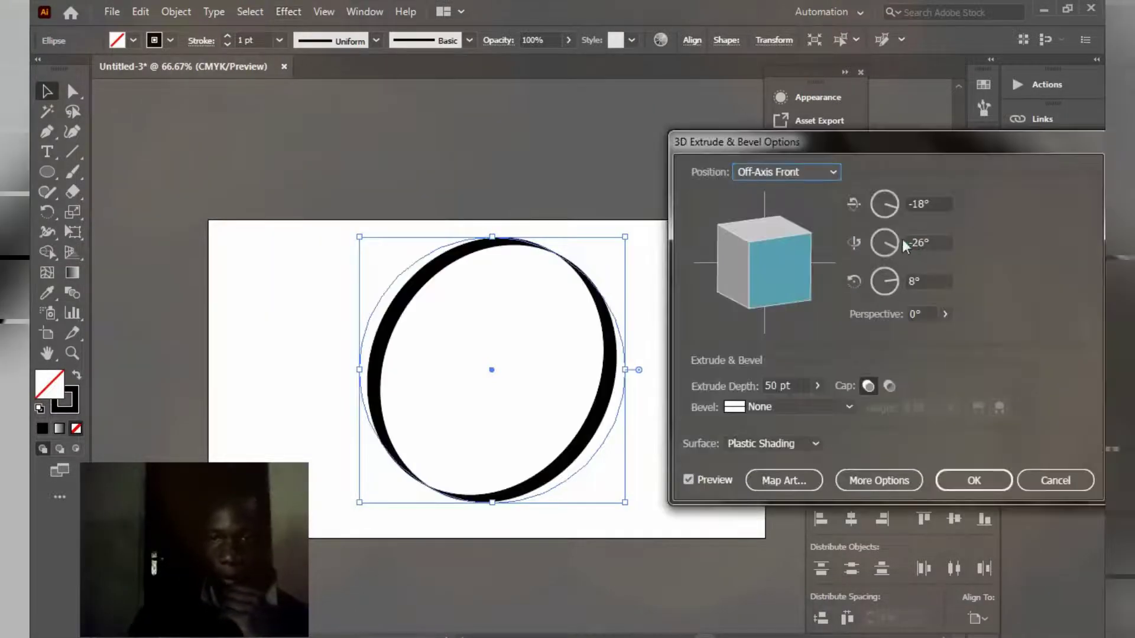
# Rotate the ring to X 73°, Y -2°, Z 9° and select the Extrude Depth to change it to 70 pt.
pyautogui.click(926, 204)
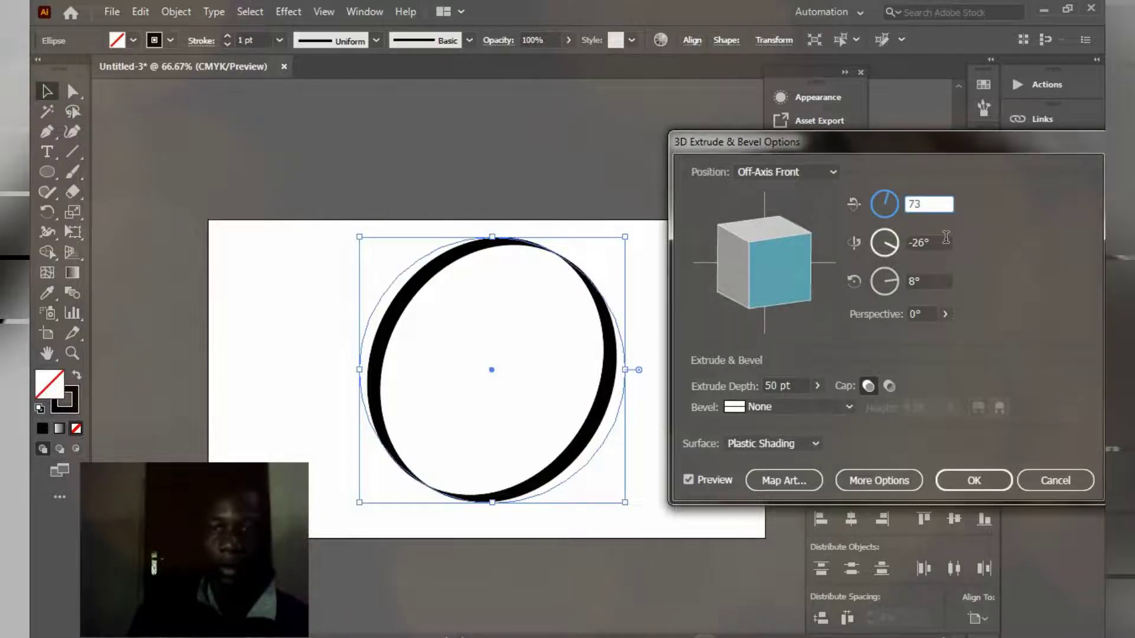
pyautogui.write('73')
pyautogui.press('Tab')
pyautogui.write('-')
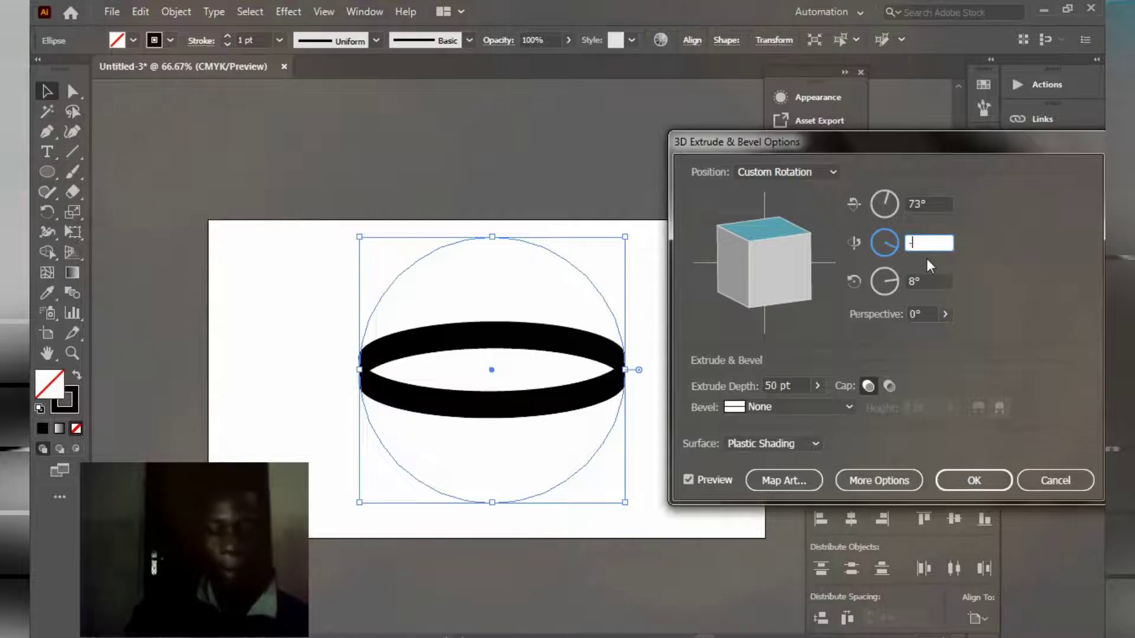
pyautogui.press('Tab')
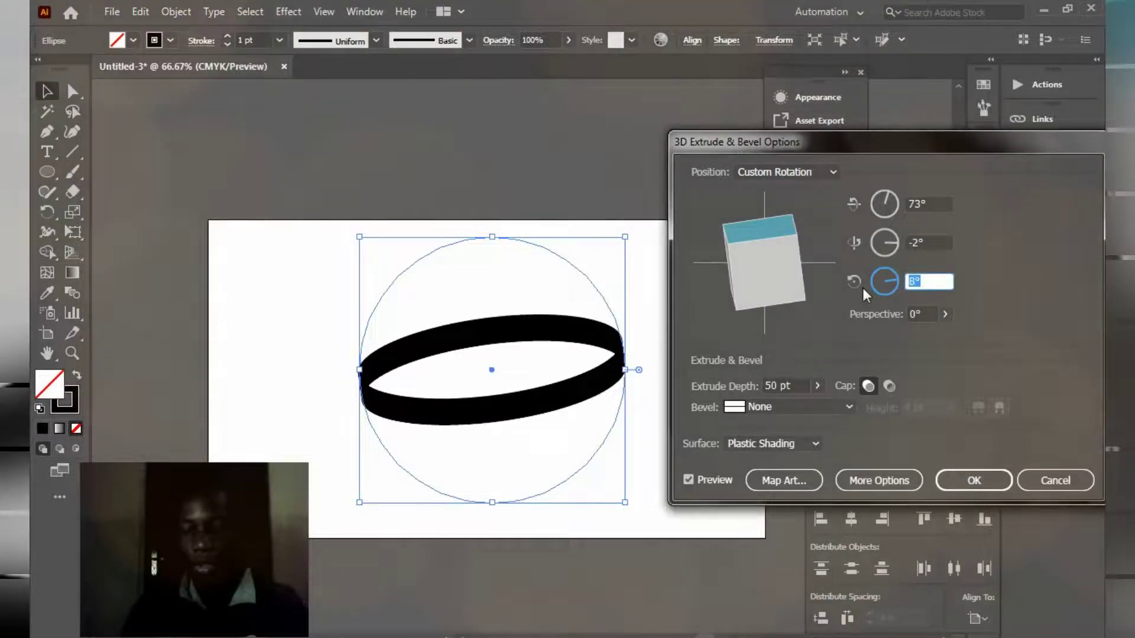
pyautogui.write('9')
pyautogui.click(816, 387)
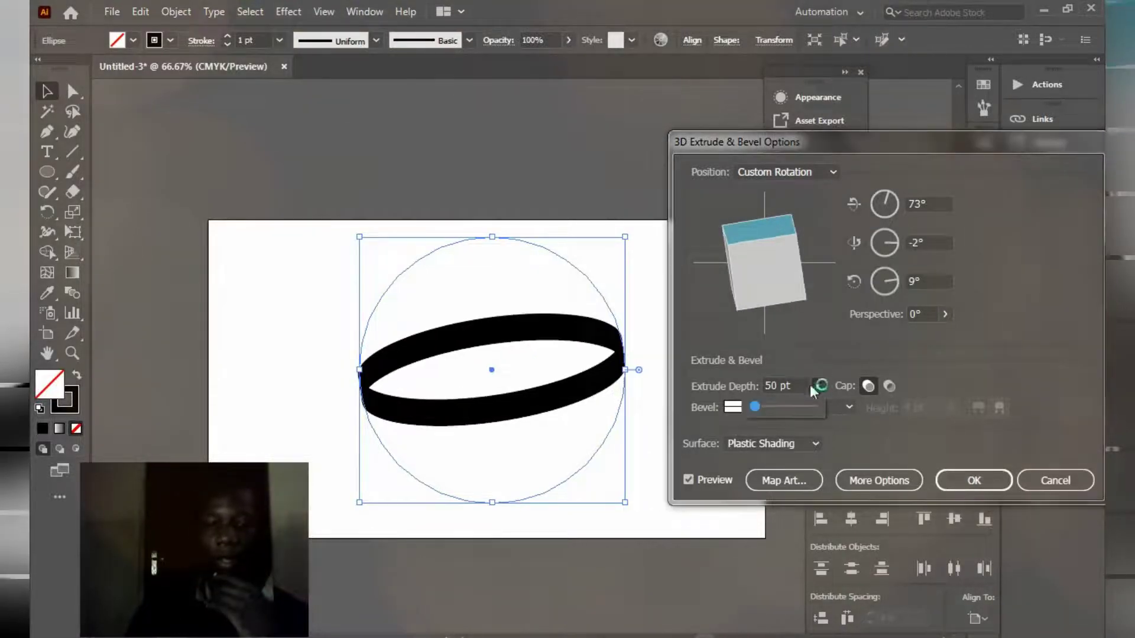
pyautogui.click(633, 393)
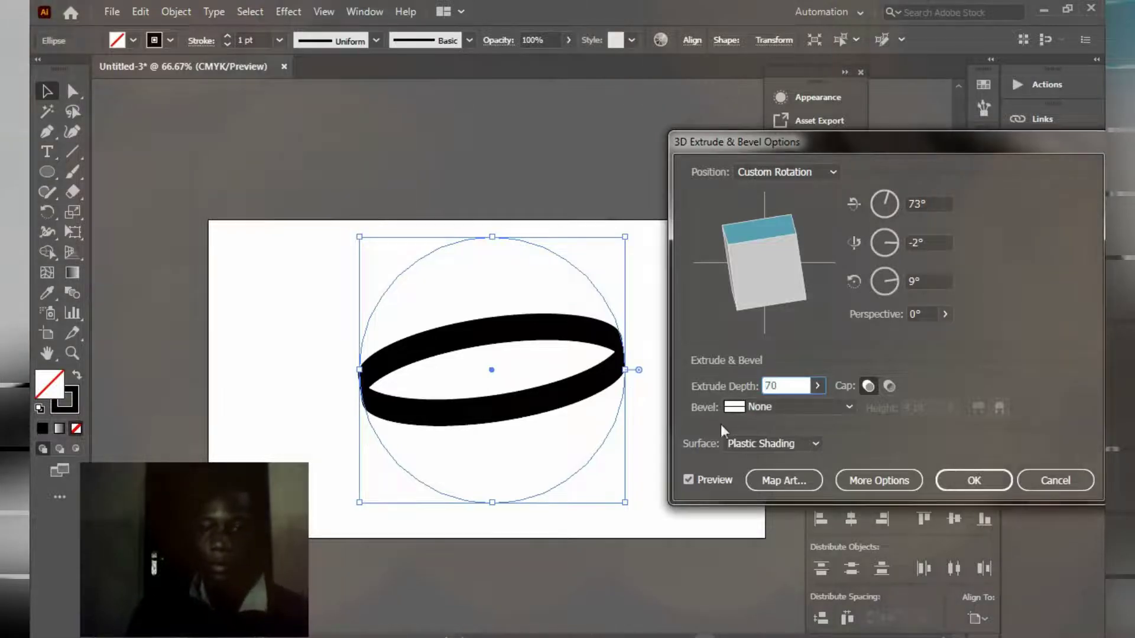
# Map New Symbol onto surface 3 of 4 with Scale to Fit and Invisible Geometry.
pyautogui.click(779, 482)
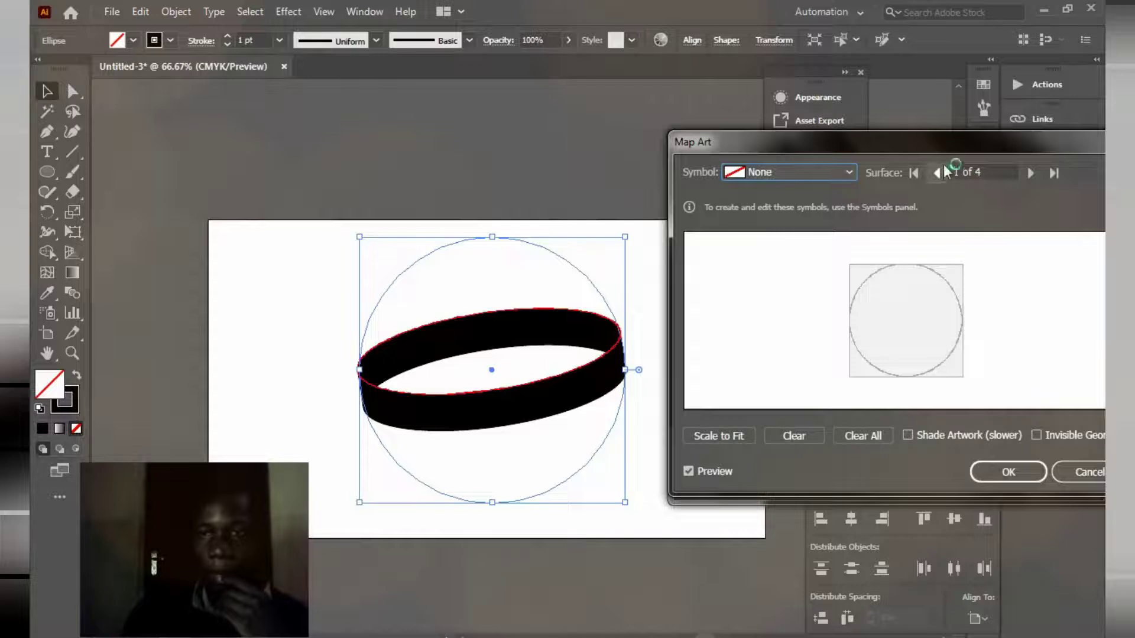
pyautogui.click(938, 172)
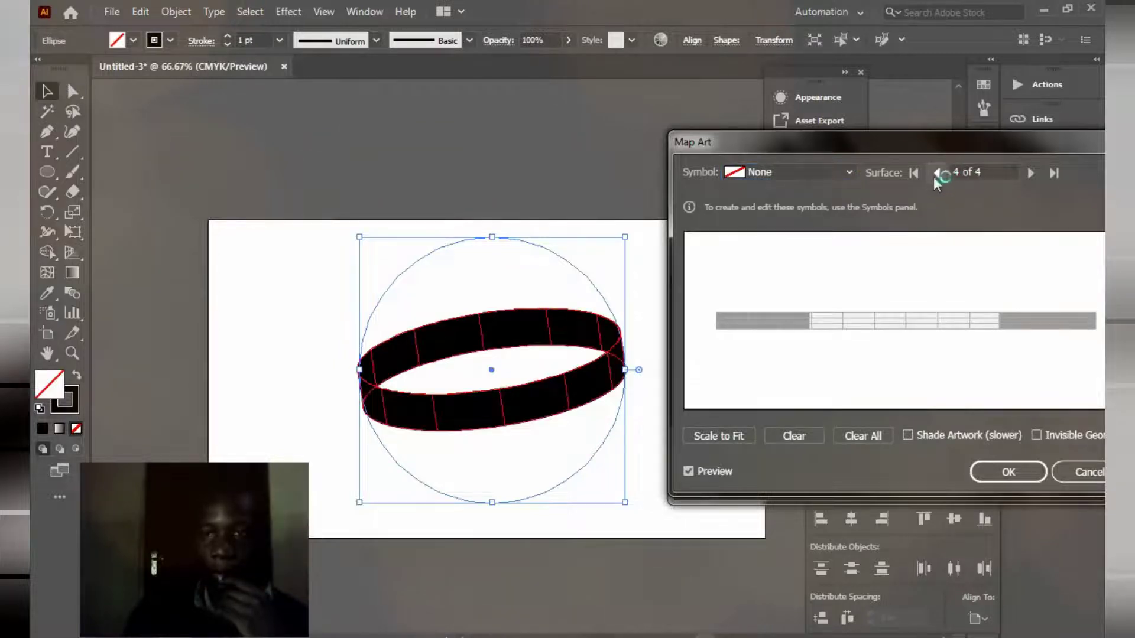
pyautogui.click(849, 172)
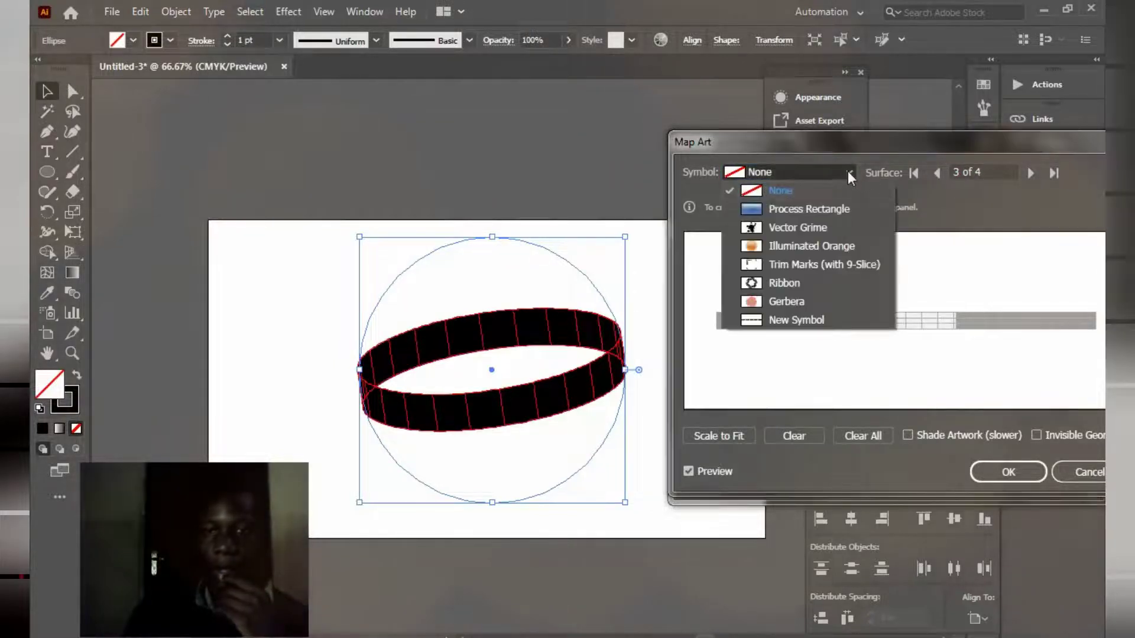
pyautogui.click(819, 326)
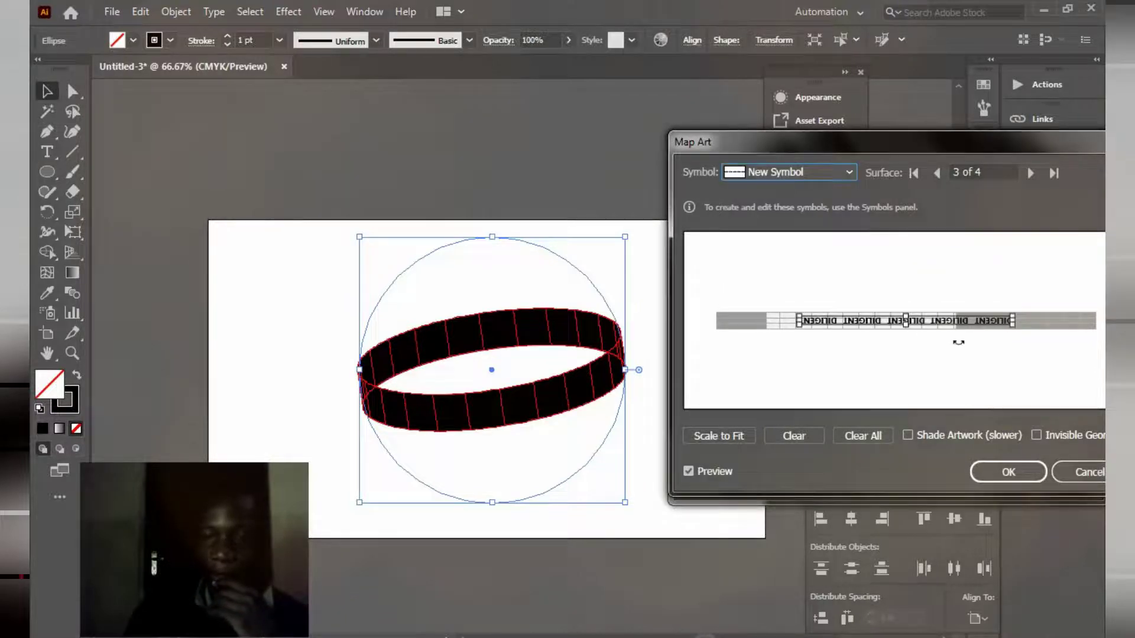
pyautogui.click(717, 436)
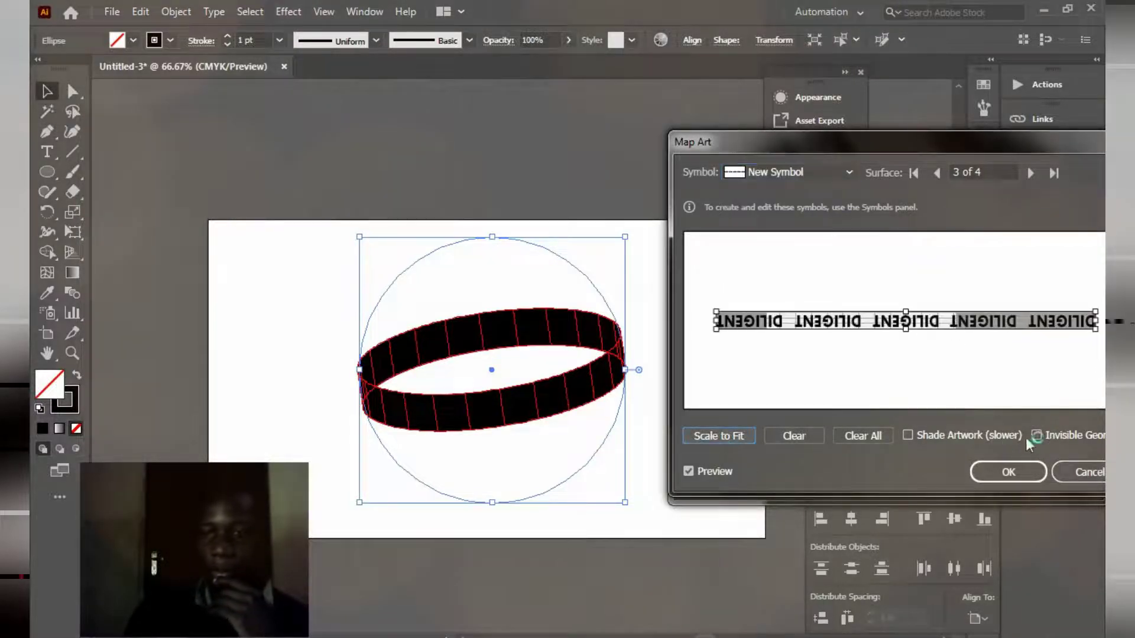
pyautogui.click(1037, 435)
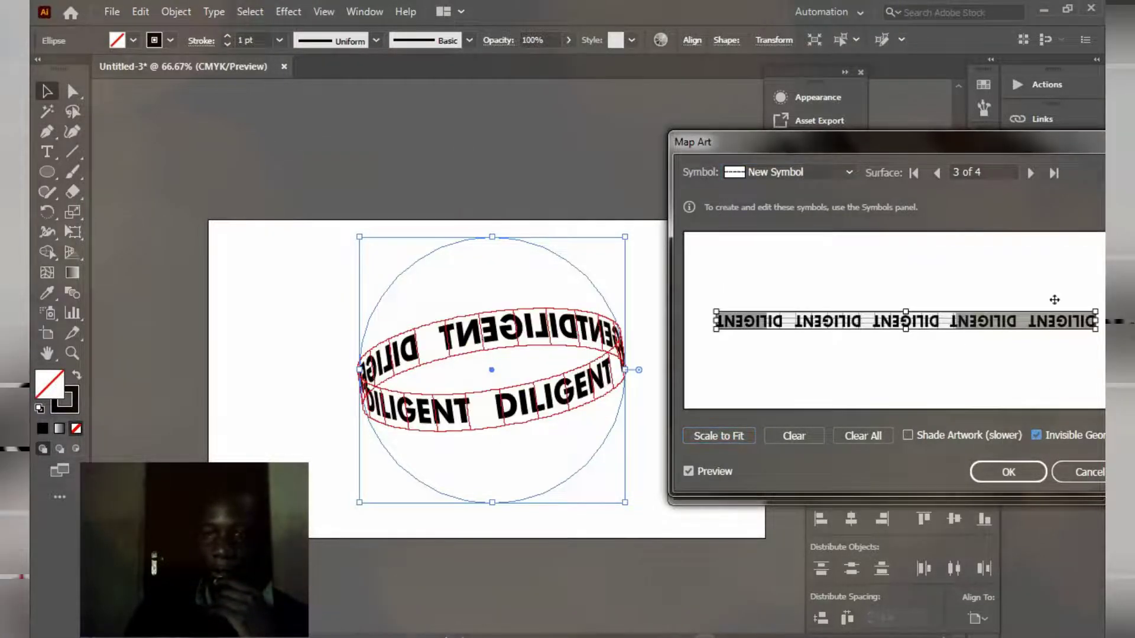
# Narrow the mapped DILIGENT artwork slightly and confirm the Map Art settings.
pyautogui.moveTo(1027, 148); pyautogui.dragTo(1000, 148)
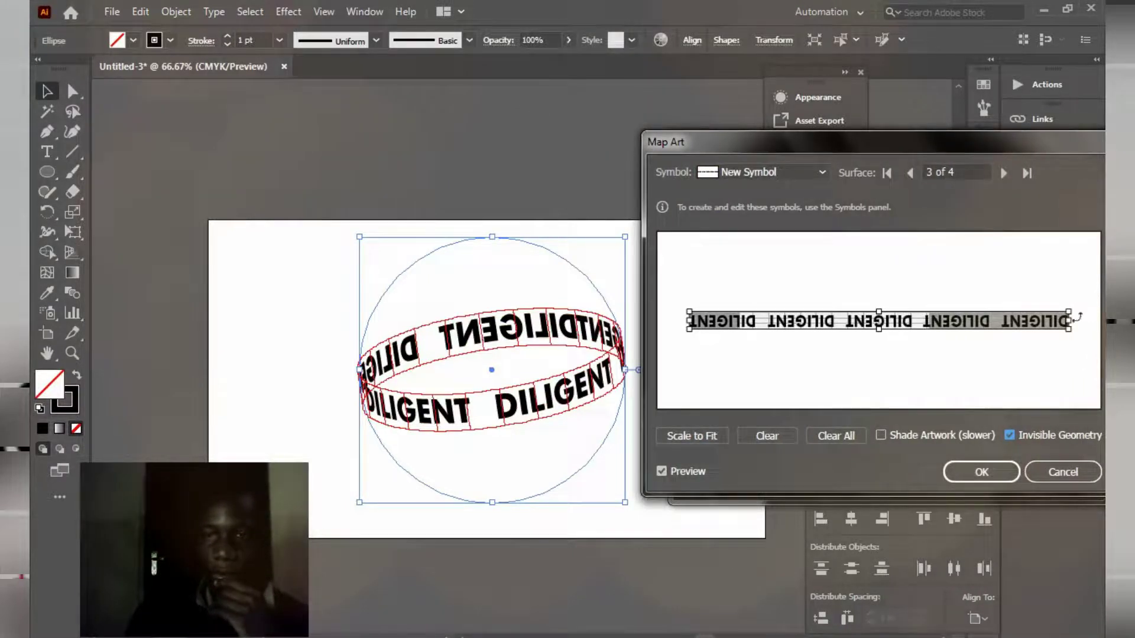
pyautogui.moveTo(1071, 308); pyautogui.dragTo(1066, 310)
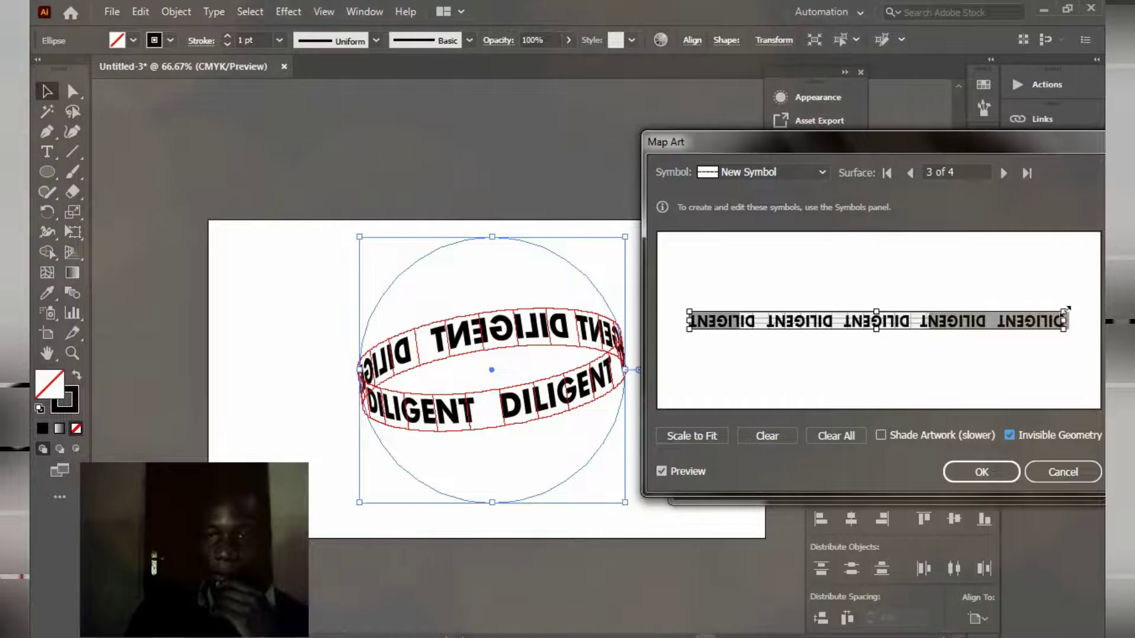
pyautogui.moveTo(1062, 310); pyautogui.dragTo(1058, 310)
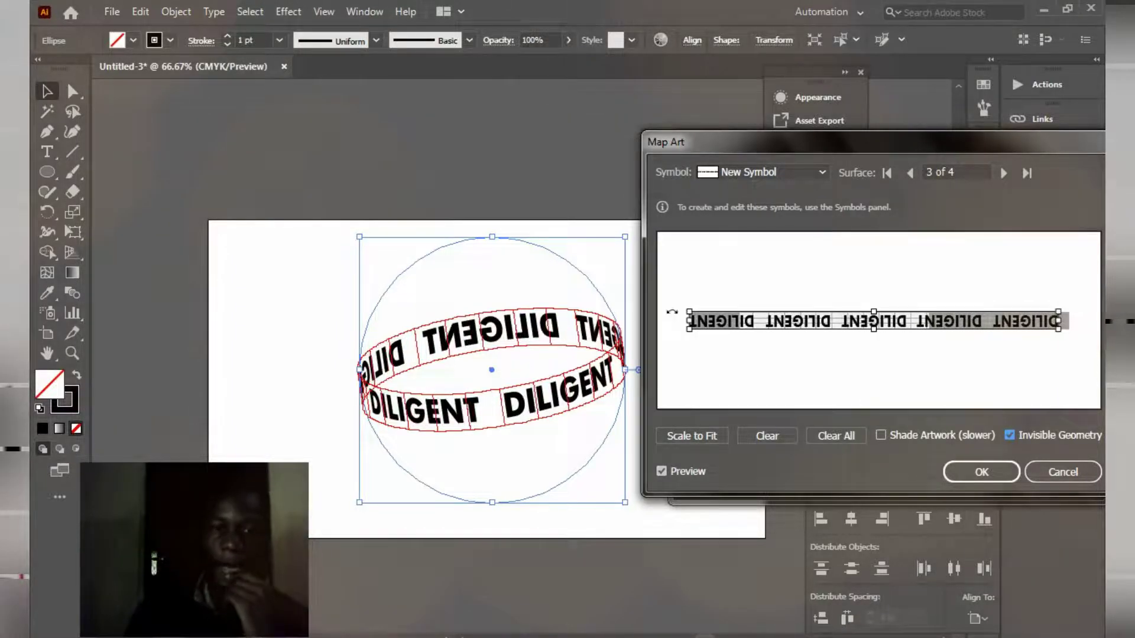
pyautogui.click(979, 472)
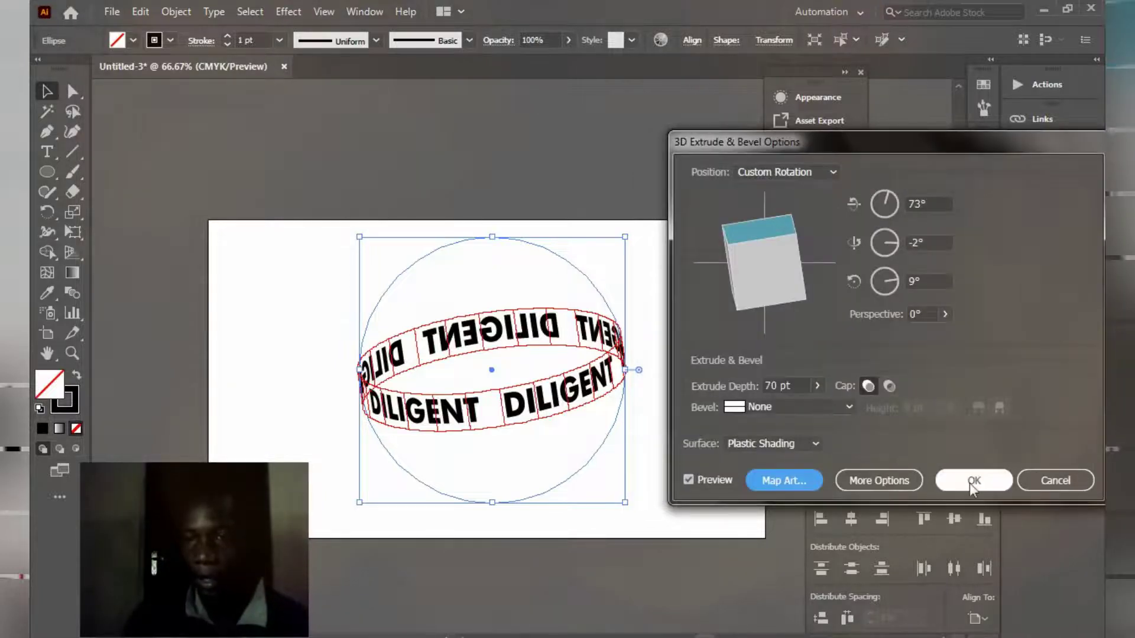
# Apply the 3D Extrude & Bevel settings and deselect the DILIGENT text ring.
pyautogui.click(972, 483)
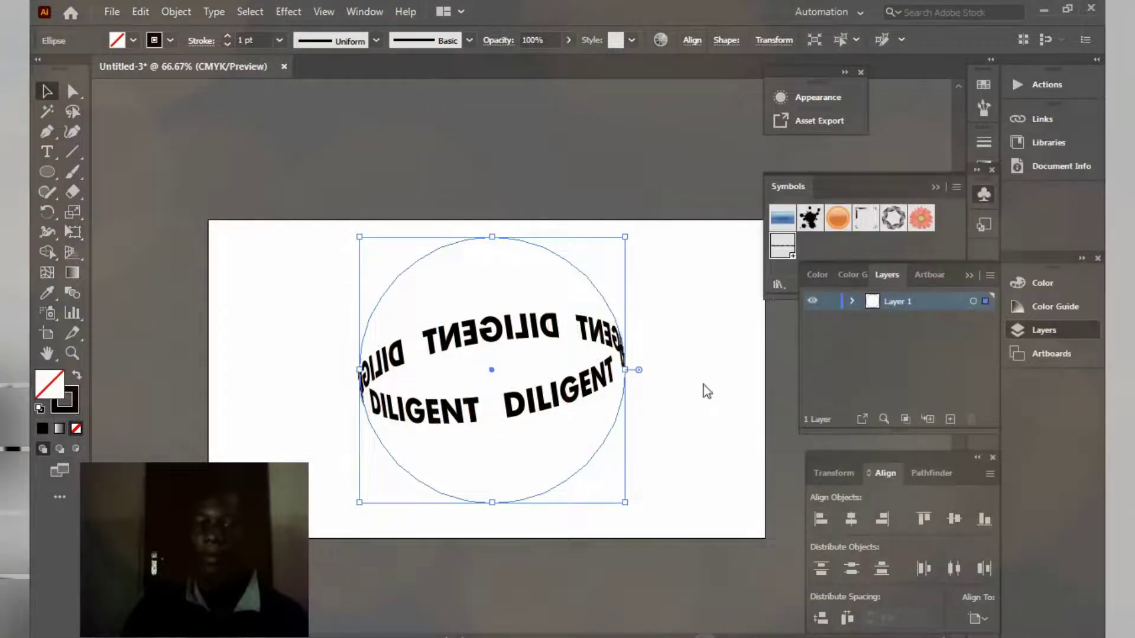
pyautogui.scroll(-1, 519, 388)
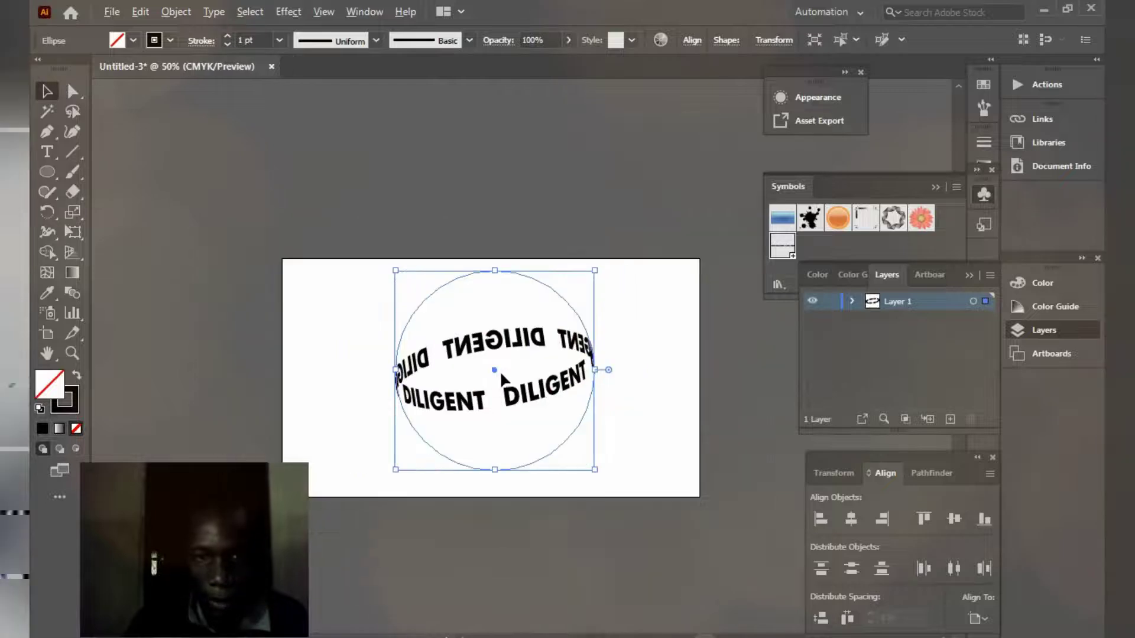
pyautogui.scroll(1, 514, 378)
pyautogui.click(706, 414)
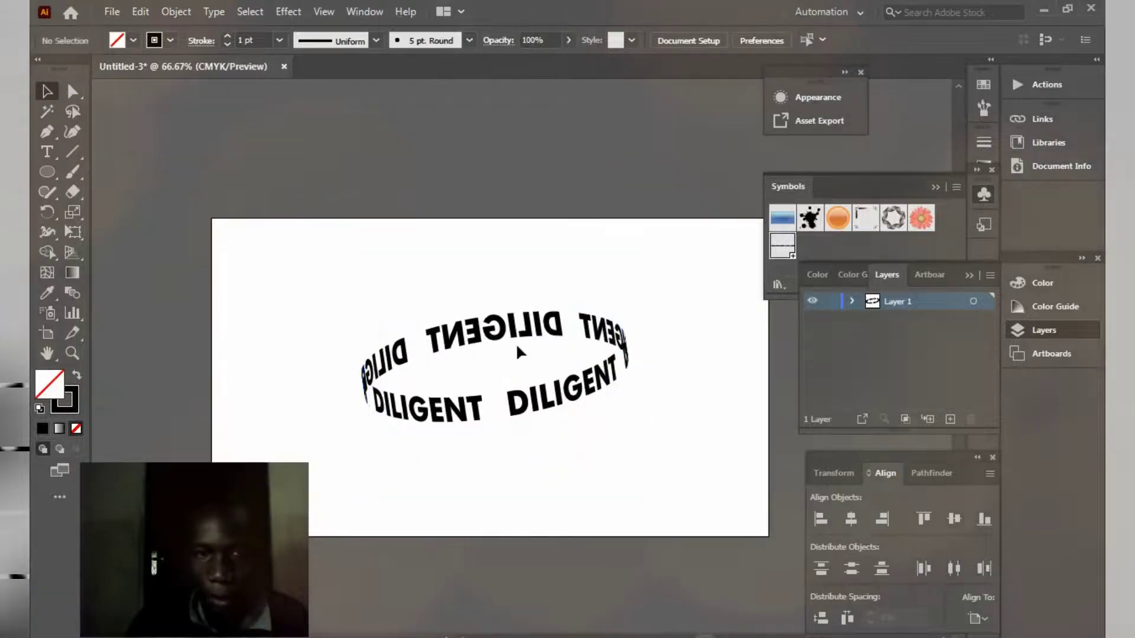
# Expand the 3D DILIGENT ring into plain artwork and ungroup it twice.
pyautogui.moveTo(382, 271); pyautogui.dragTo(725, 491)
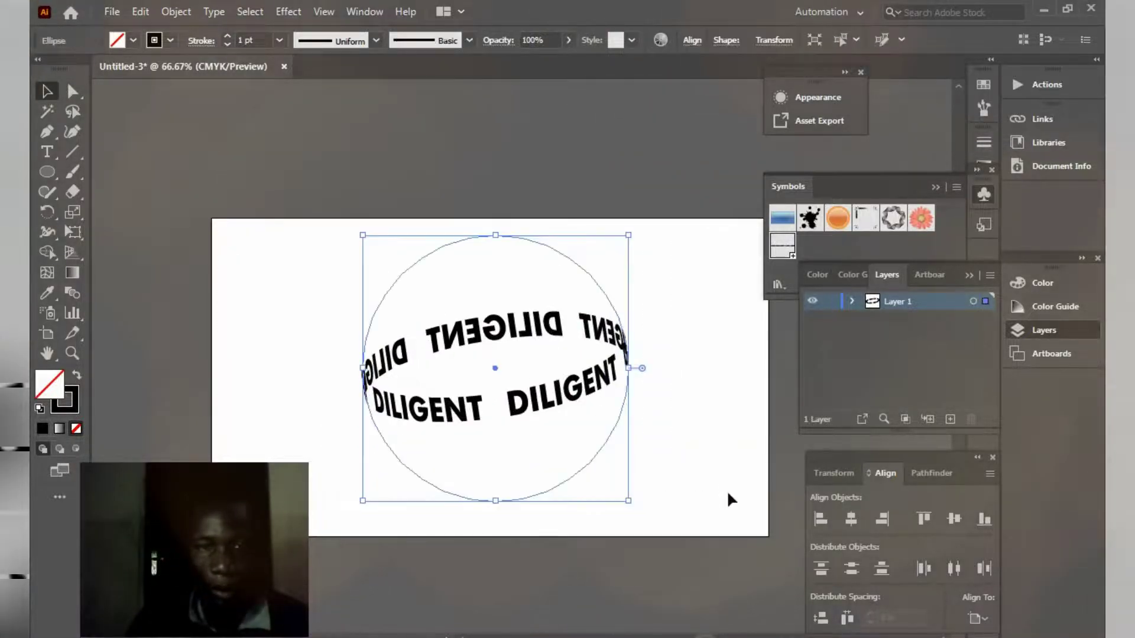
pyautogui.click(177, 12)
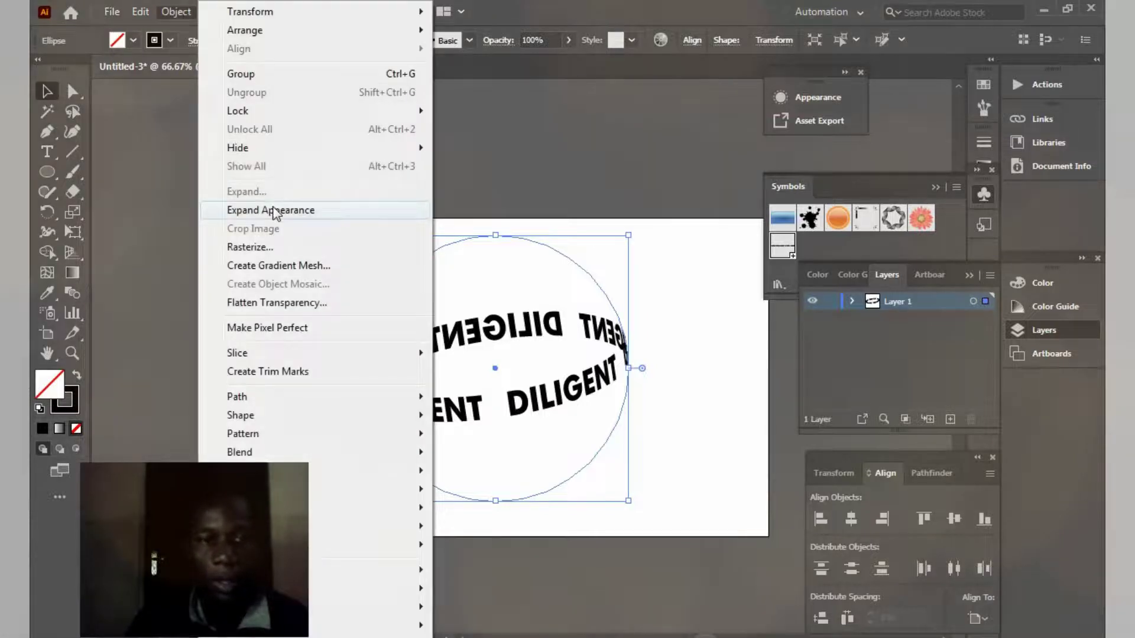
pyautogui.click(274, 212)
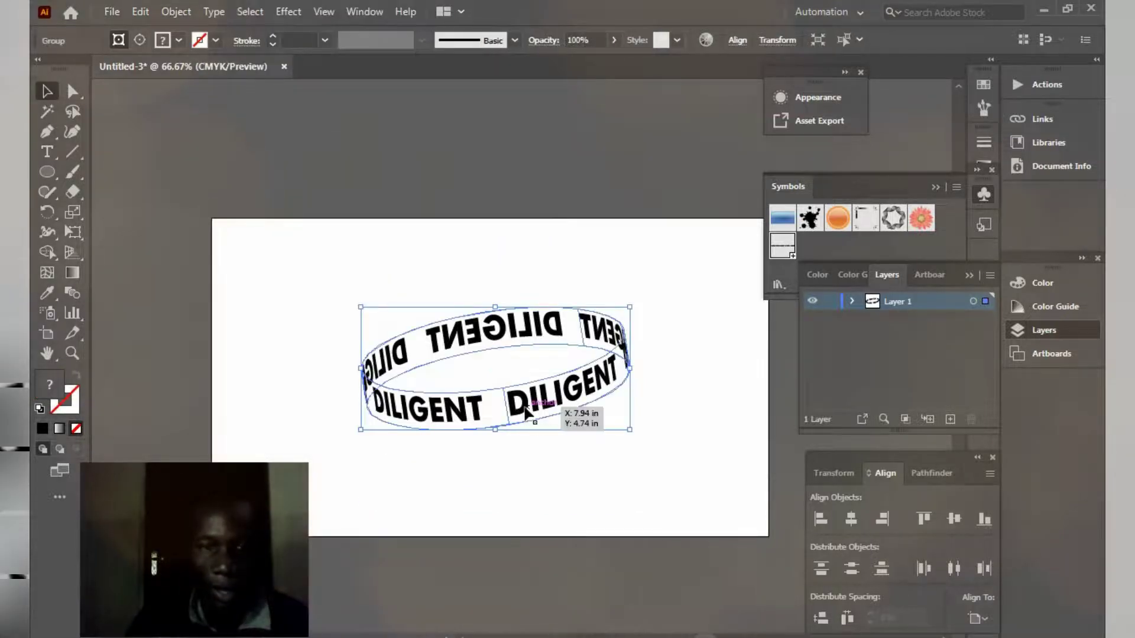
pyautogui.rightClick(526, 410)
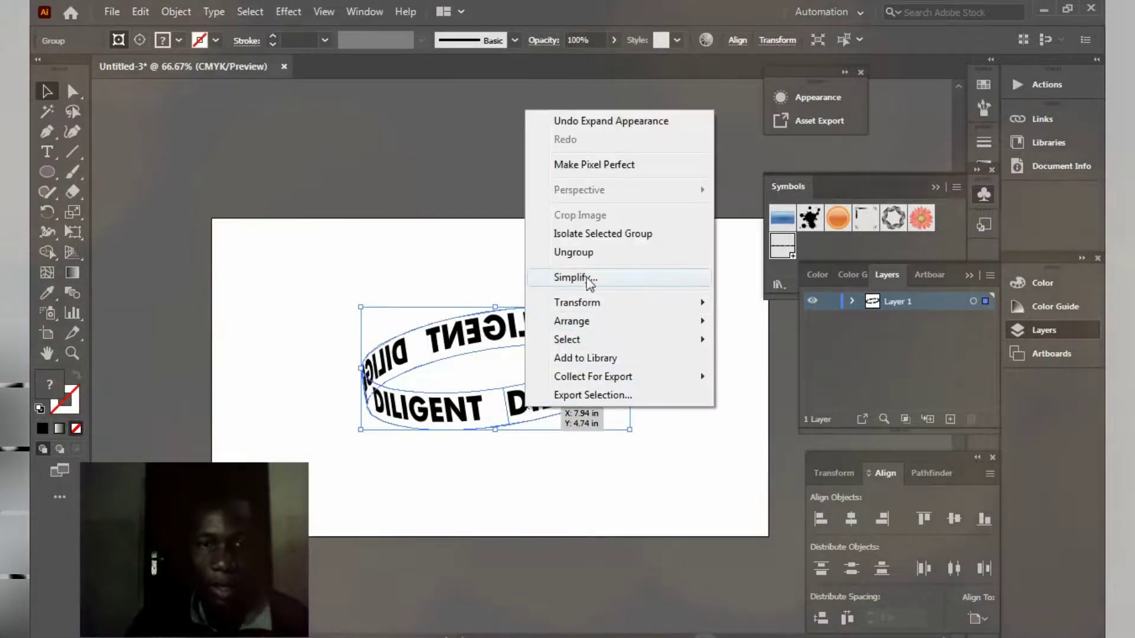
pyautogui.click(590, 256)
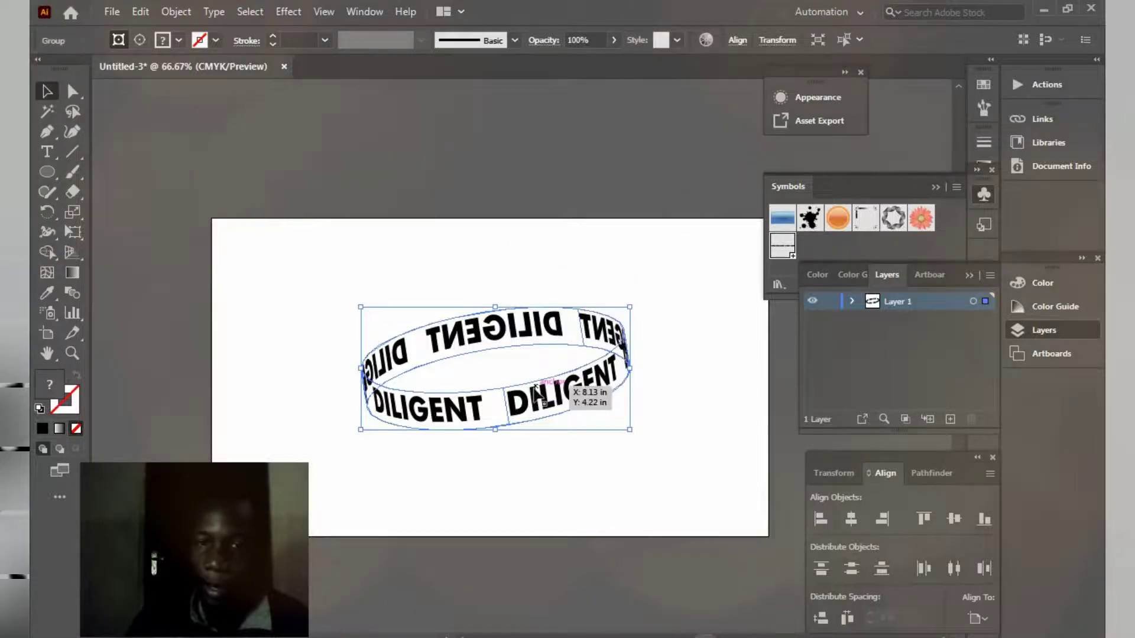
pyautogui.rightClick(534, 391)
pyautogui.click(595, 234)
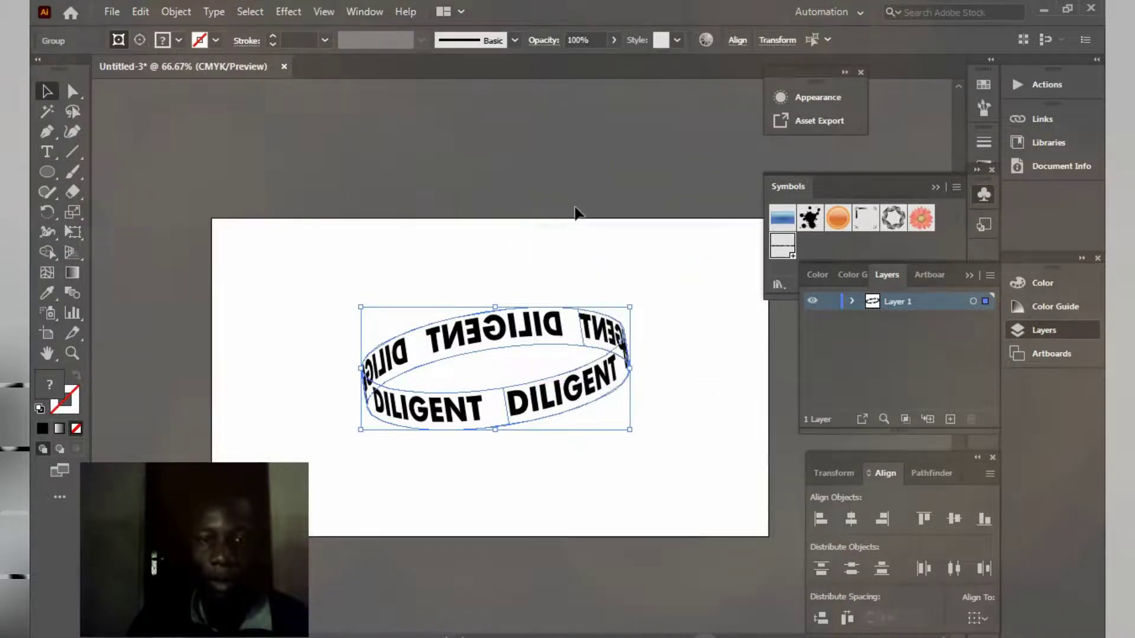
# Select the ring artwork, expand it once more, and clear the selection.
pyautogui.moveTo(276, 223); pyautogui.dragTo(706, 460)
pyautogui.click(176, 12)
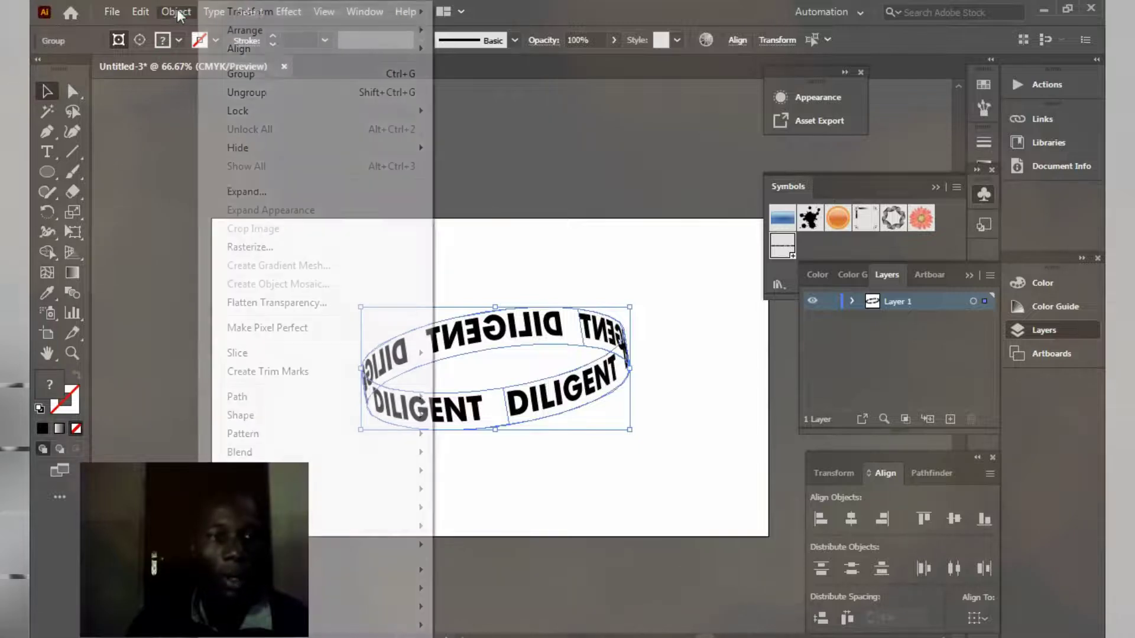
pyautogui.click(269, 189)
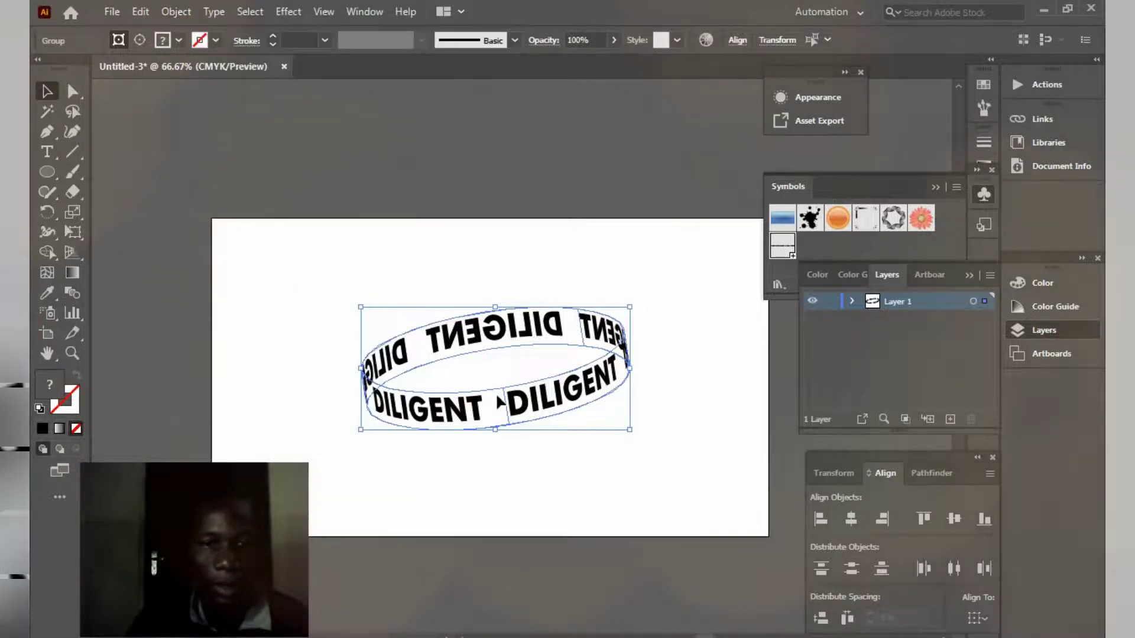
pyautogui.rightClick(513, 400)
pyautogui.click(520, 443)
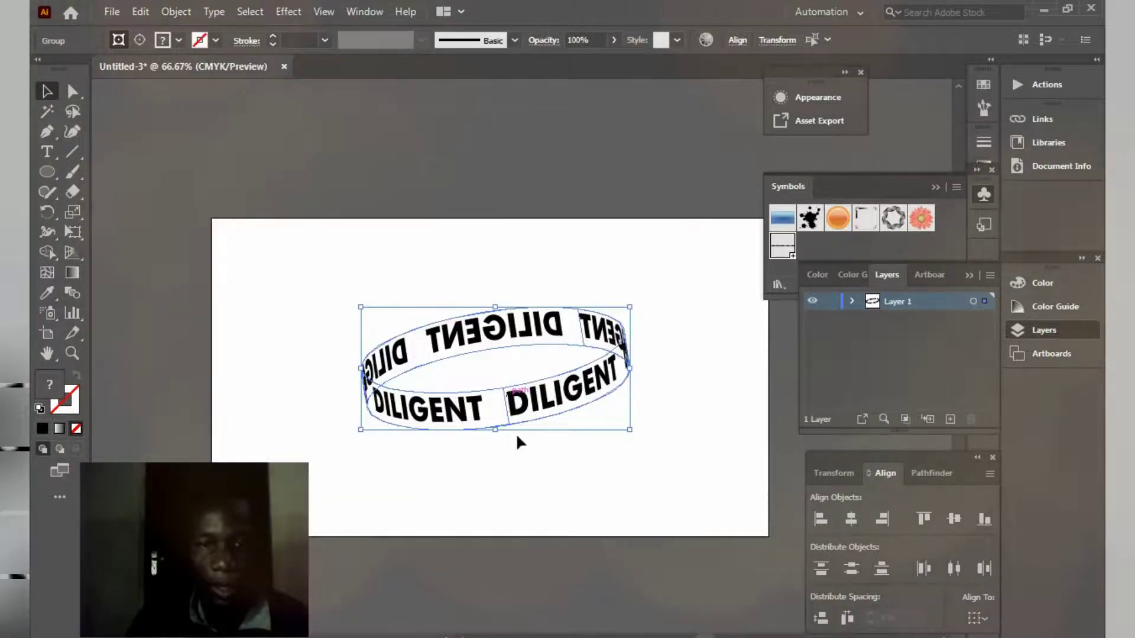
pyautogui.click(520, 443)
pyautogui.rightClick(513, 413)
# Release the clipping mask on the ring's main clip group.
pyautogui.click(507, 427)
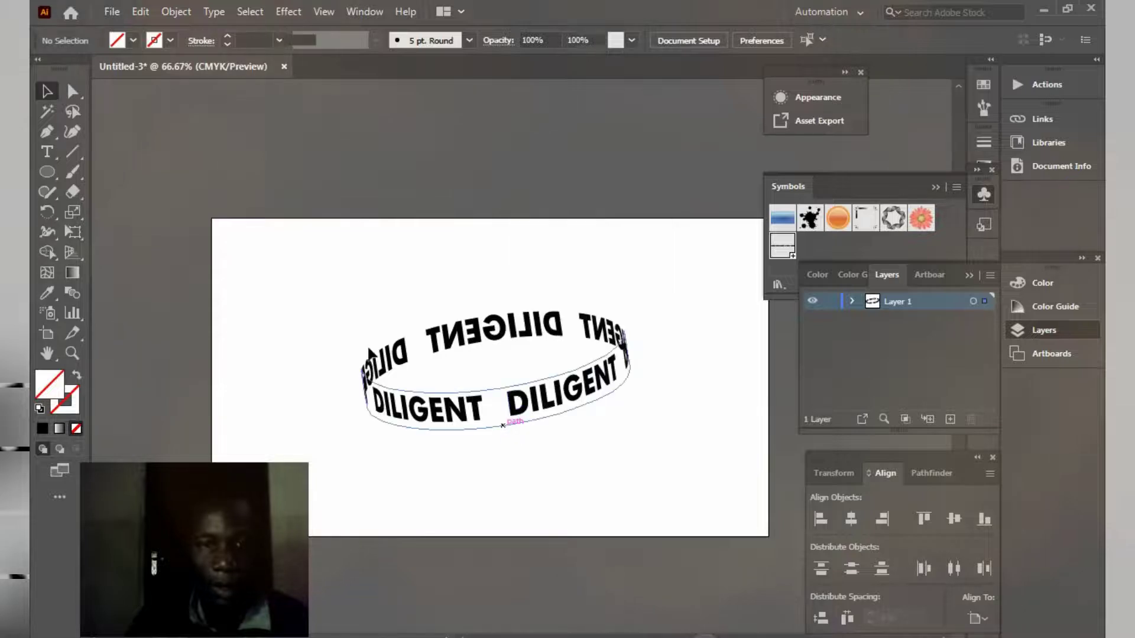
pyautogui.click(508, 423)
pyautogui.rightClick(452, 404)
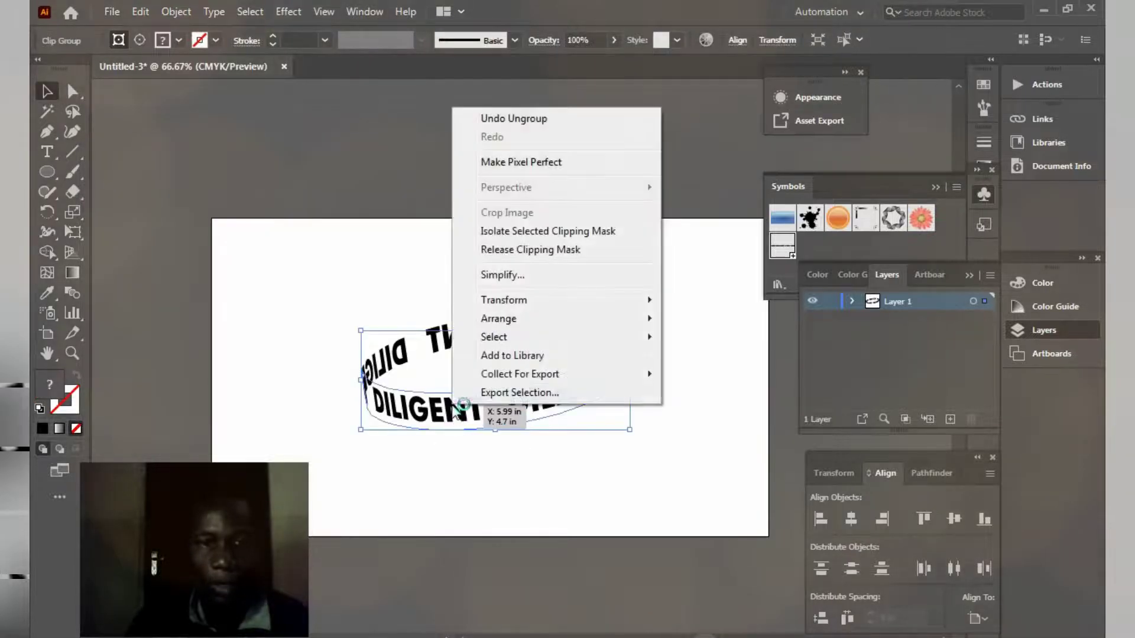
pyautogui.click(503, 249)
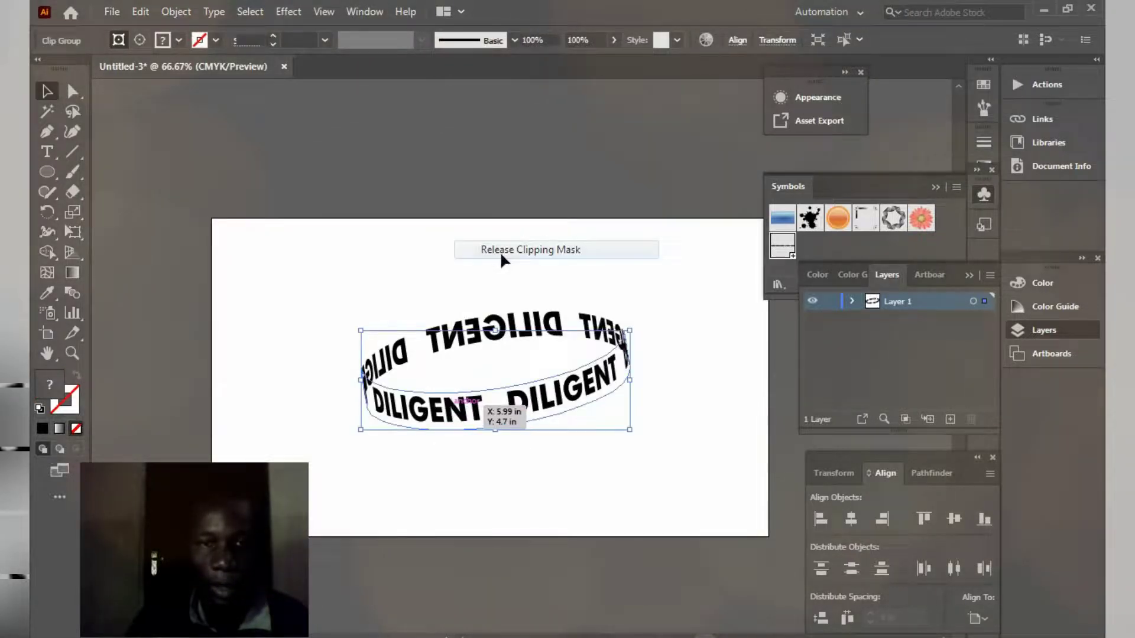
pyautogui.rightClick(494, 322)
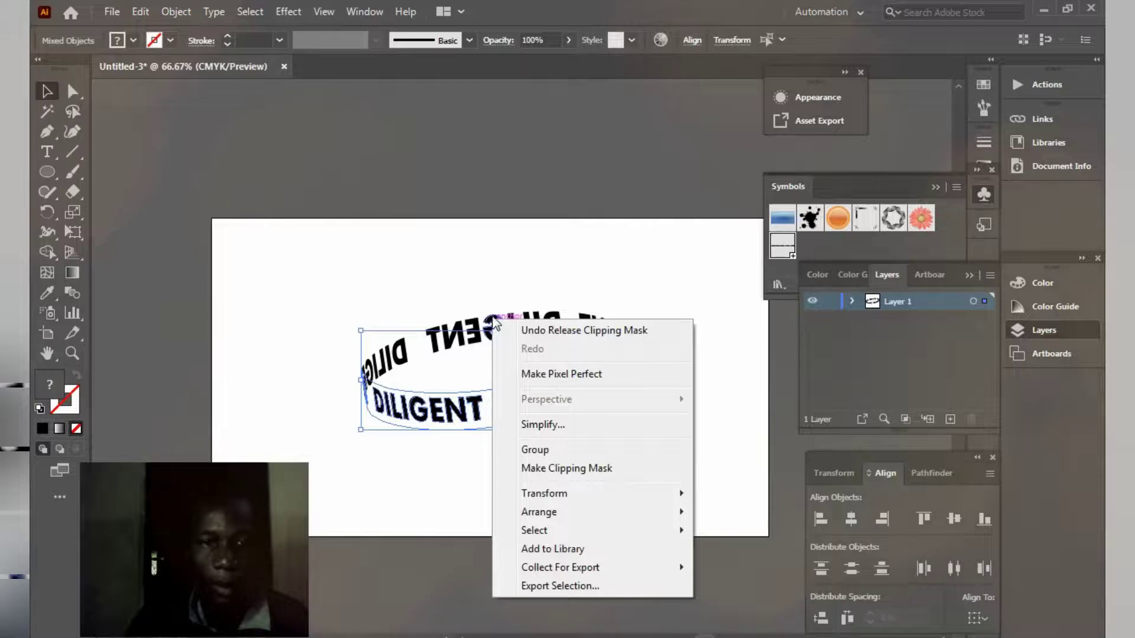
pyautogui.click(490, 324)
pyautogui.hotkey('ctrl', 'z')
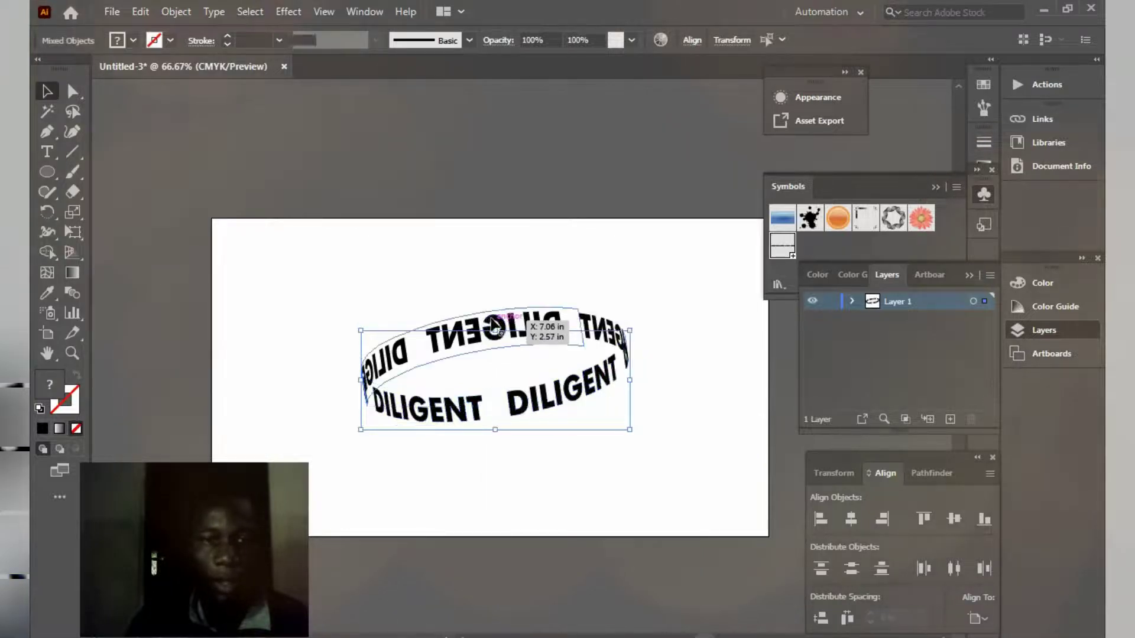
# Release the remaining clip group and TNE piece masks, then select the whole ring.
pyautogui.rightClick(494, 324)
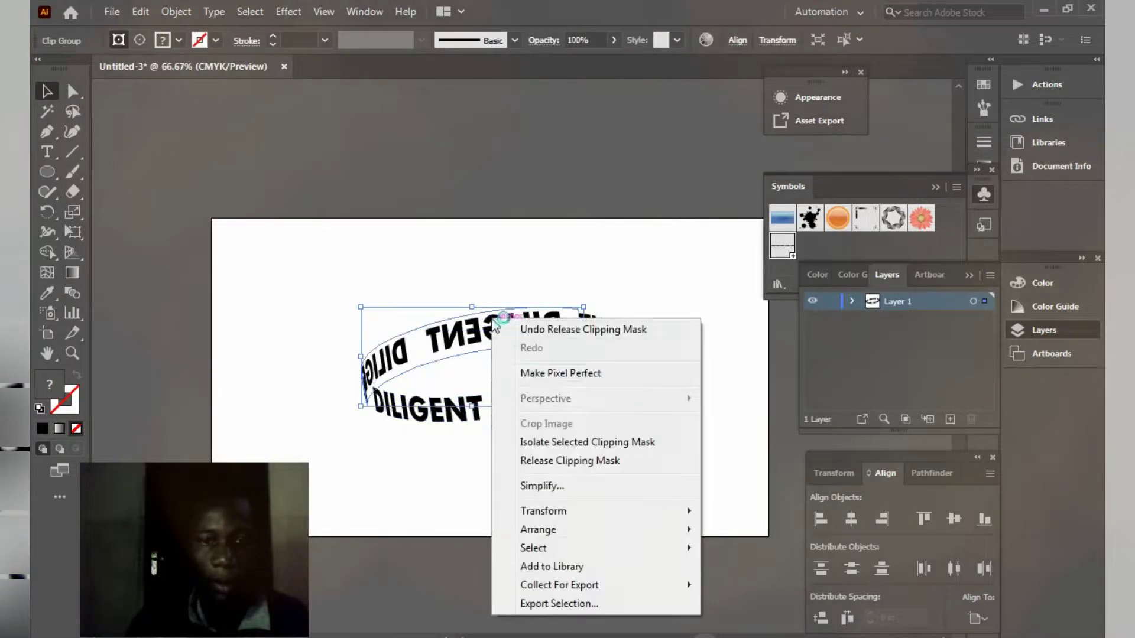
pyautogui.click(539, 461)
pyautogui.click(608, 324)
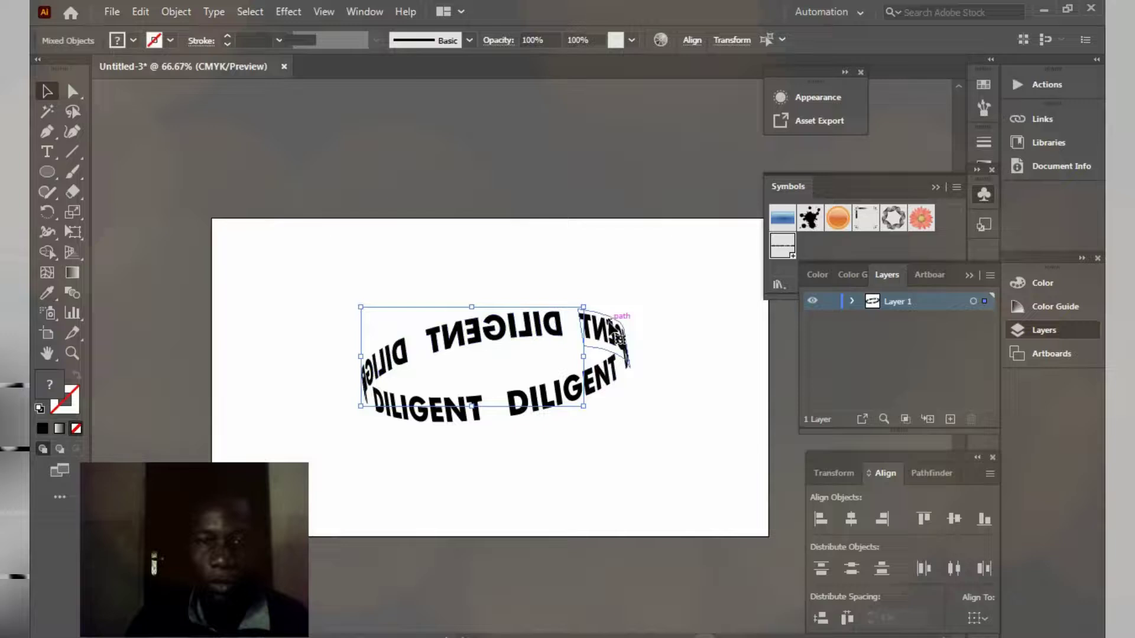
pyautogui.rightClick(609, 324)
pyautogui.click(665, 465)
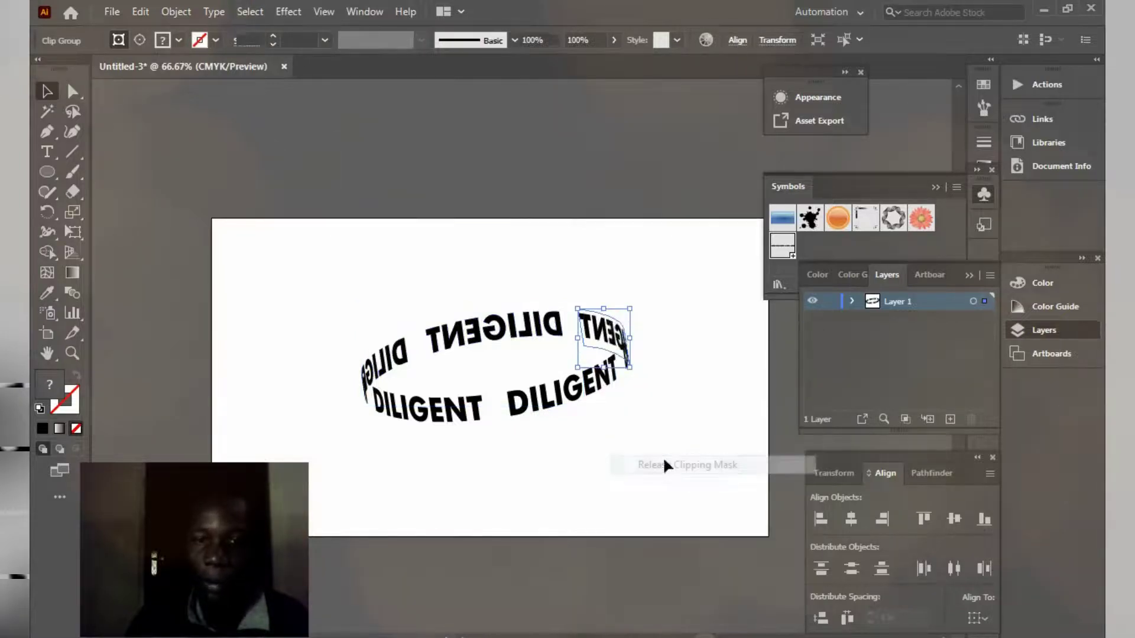
pyautogui.moveTo(289, 201); pyautogui.dragTo(725, 468)
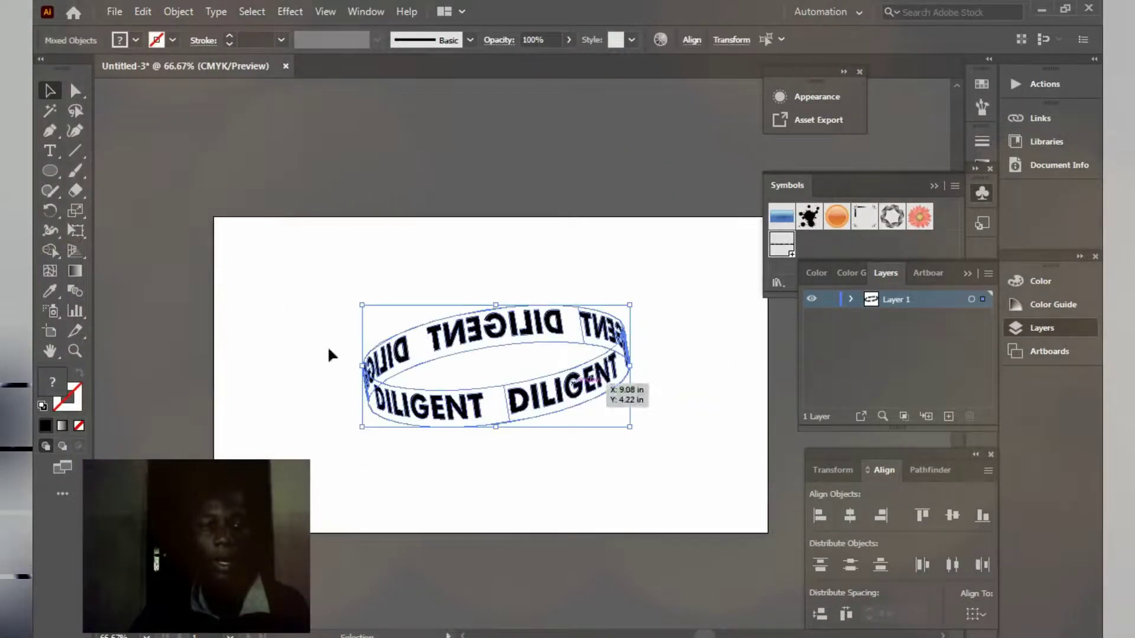
# Set the ring text's fill to None, then reselect the invisible DILIGENT ring group.
pyautogui.click(83, 422)
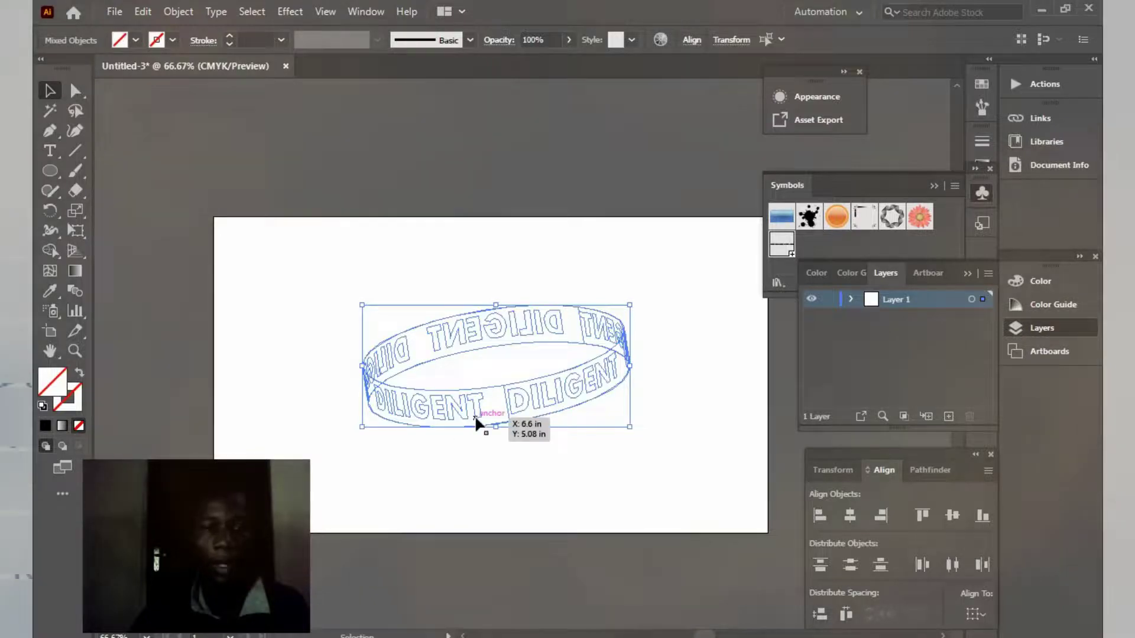
pyautogui.click(481, 472)
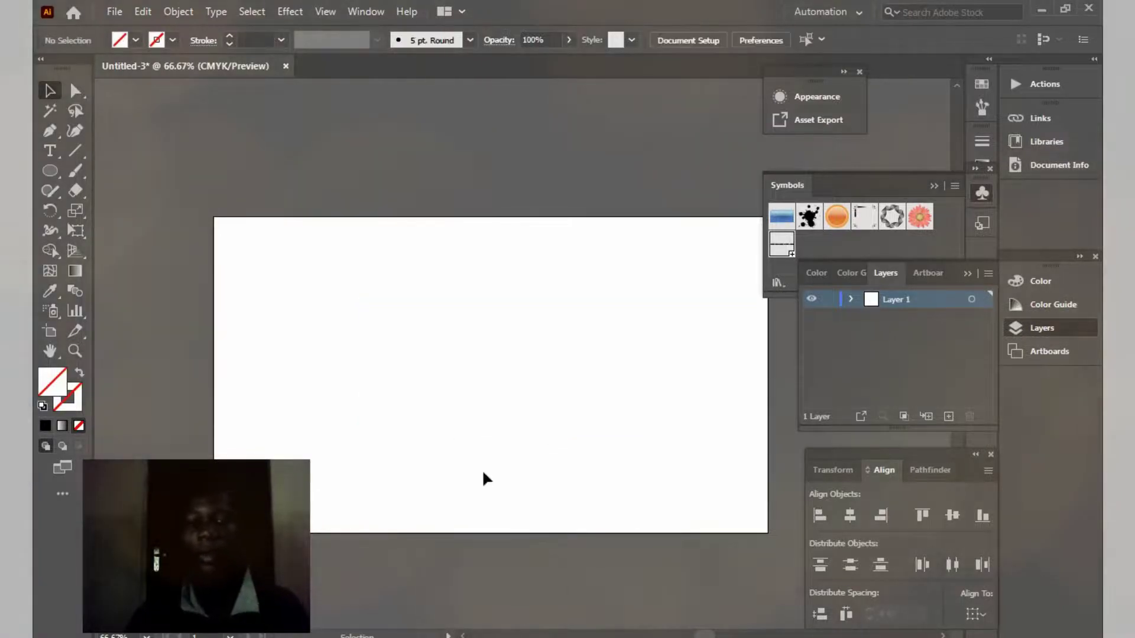
pyautogui.click(470, 416)
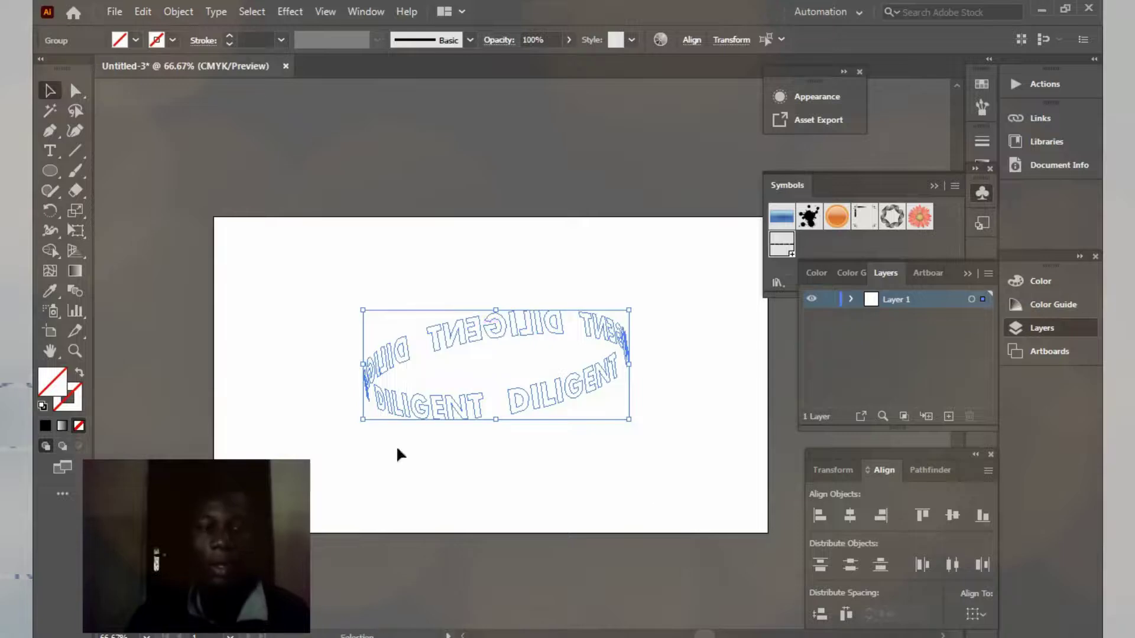
# Fill the DILIGENT ring with cyan 00B7FF.
pyautogui.doubleClick(56, 391)
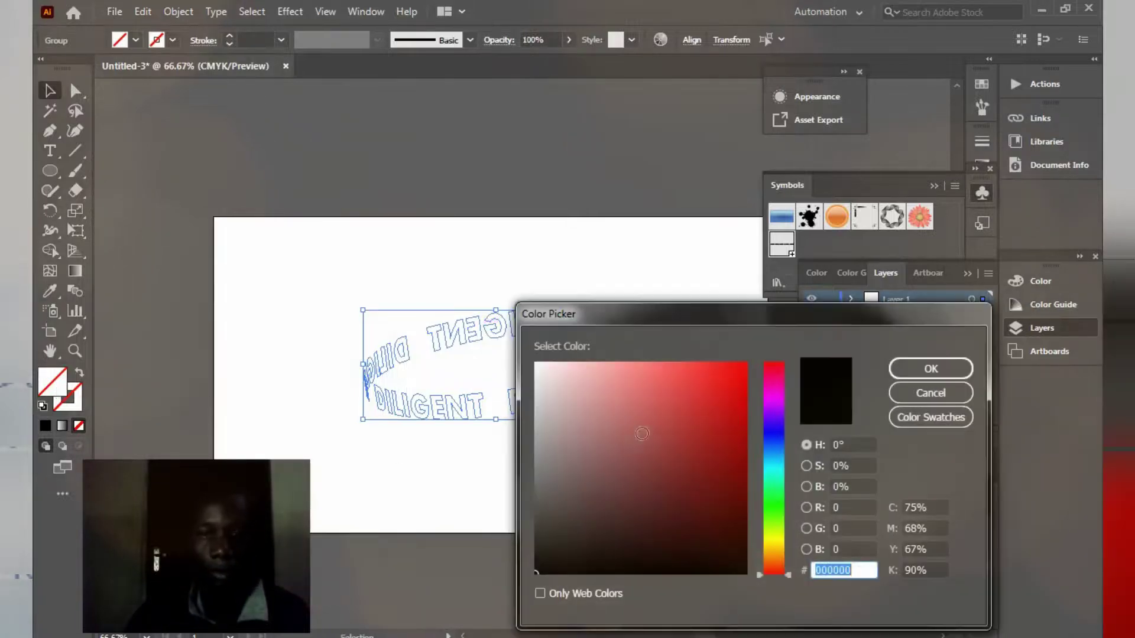
pyautogui.click(776, 458)
pyautogui.click(931, 369)
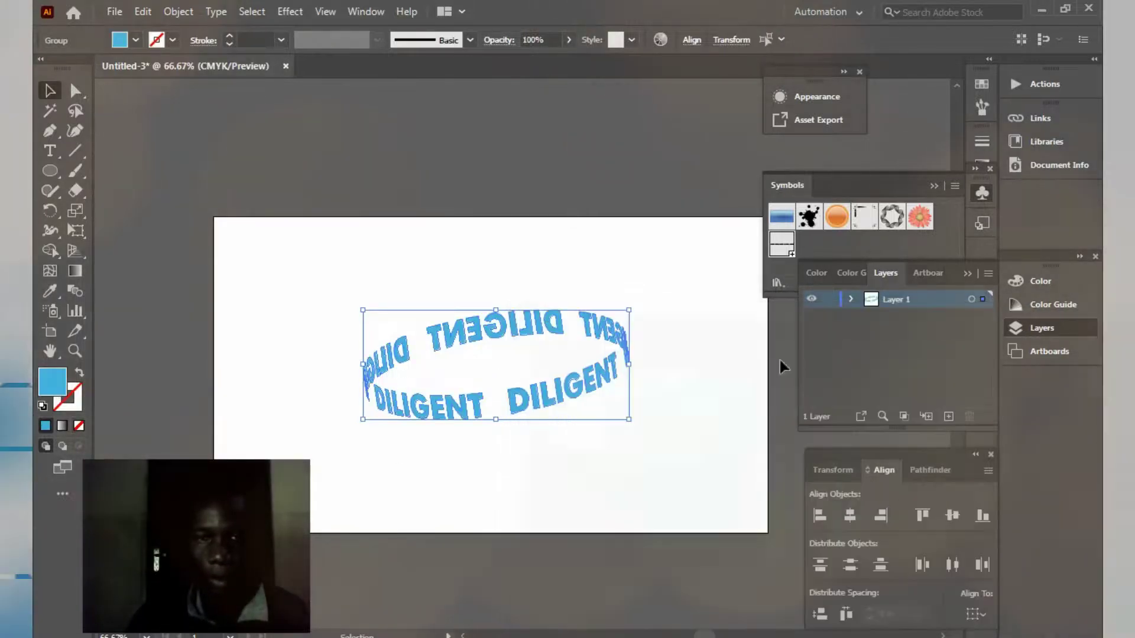
pyautogui.click(650, 305)
pyautogui.hotkey('ctrl', 'z')
# Duplicate the ring below the original and fill the copy green 9CFF00.
pyautogui.moveTo(568, 322); pyautogui.dragTo(602, 447)
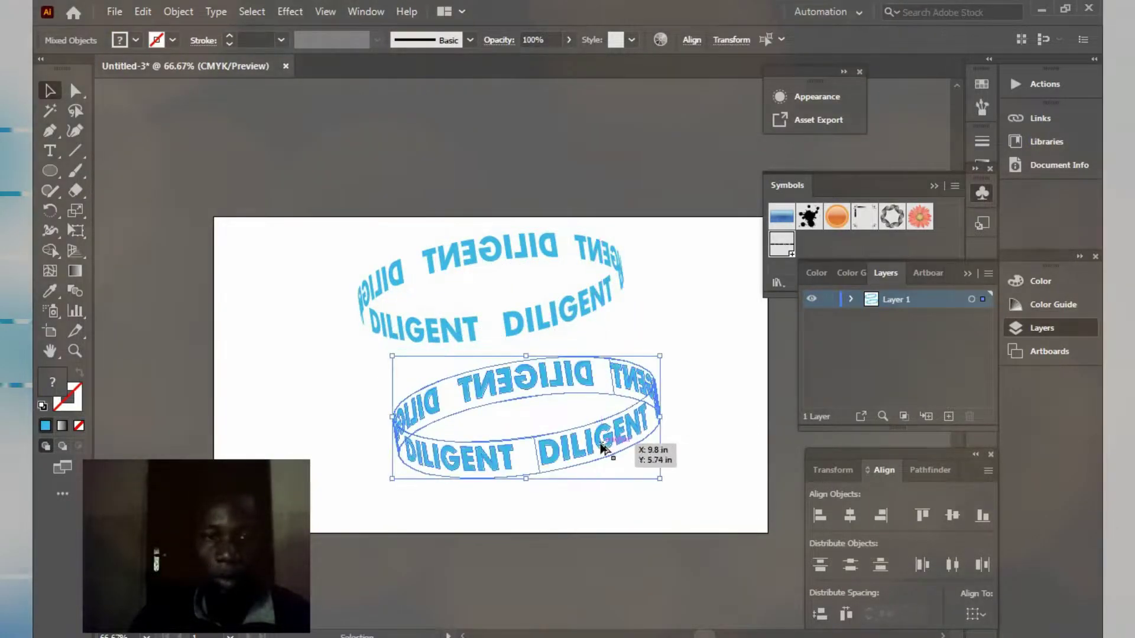
pyautogui.click(690, 410)
pyautogui.click(577, 451)
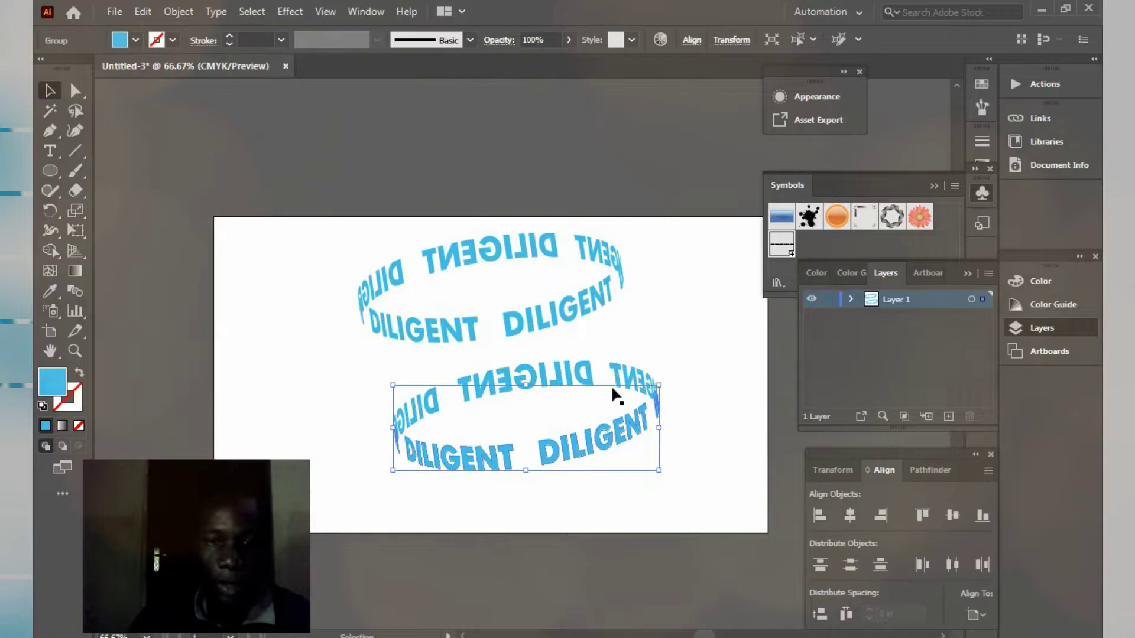
pyautogui.click(620, 379)
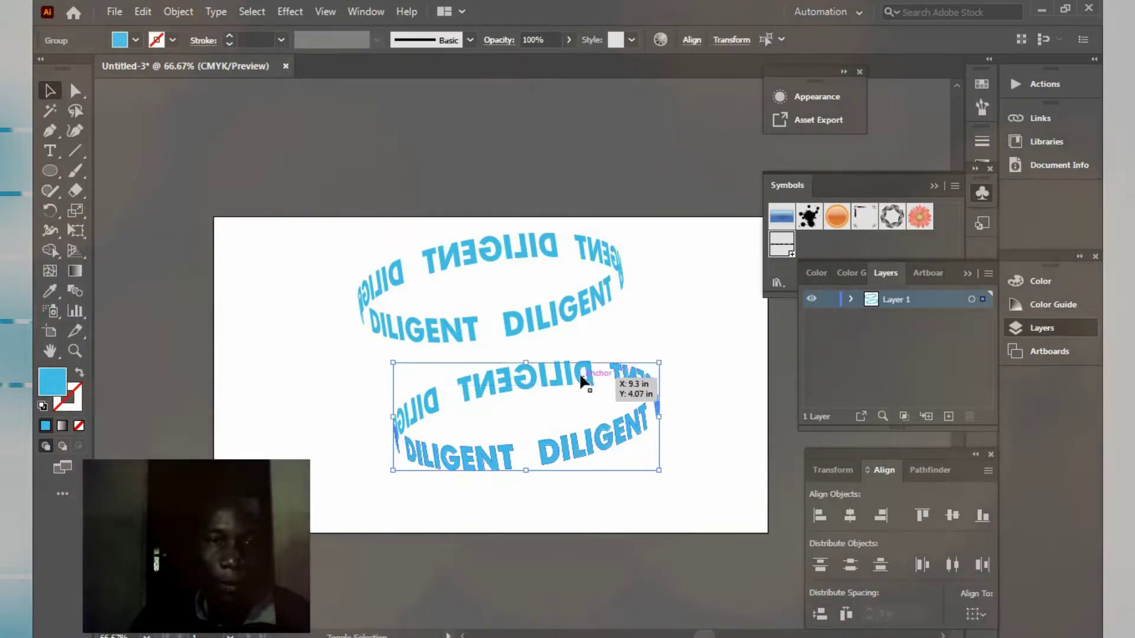
pyautogui.doubleClick(53, 394)
pyautogui.moveTo(774, 457); pyautogui.dragTo(774, 525)
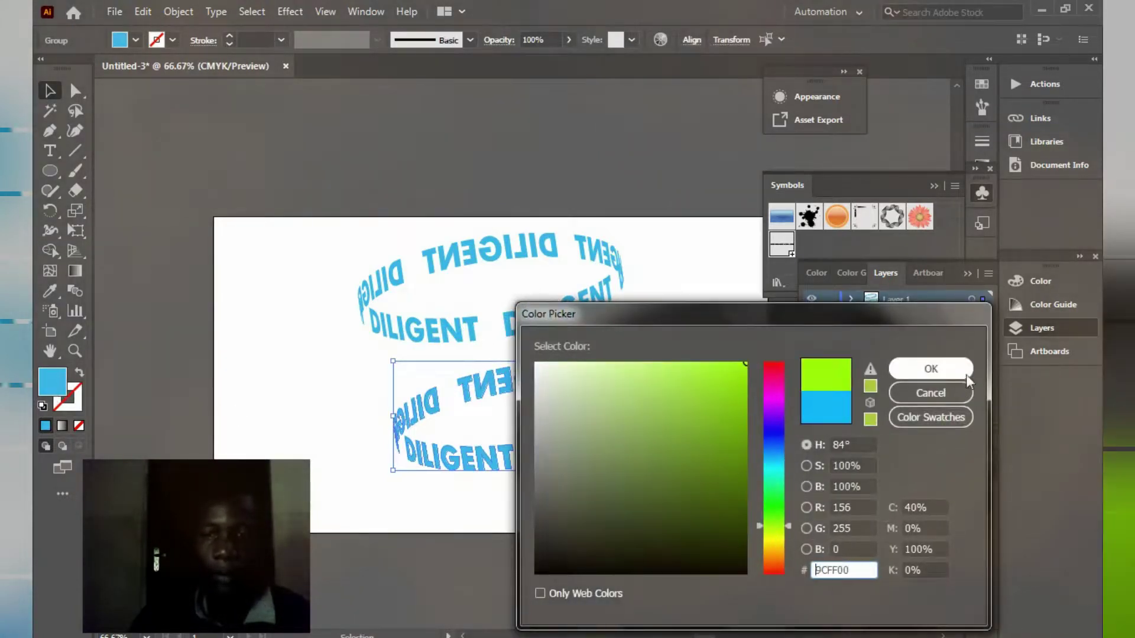
pyautogui.click(953, 370)
# Add Layer 2 and move it beneath Layer 1.
pyautogui.click(735, 481)
pyautogui.hotkey('ctrl', '-')
pyautogui.click(948, 416)
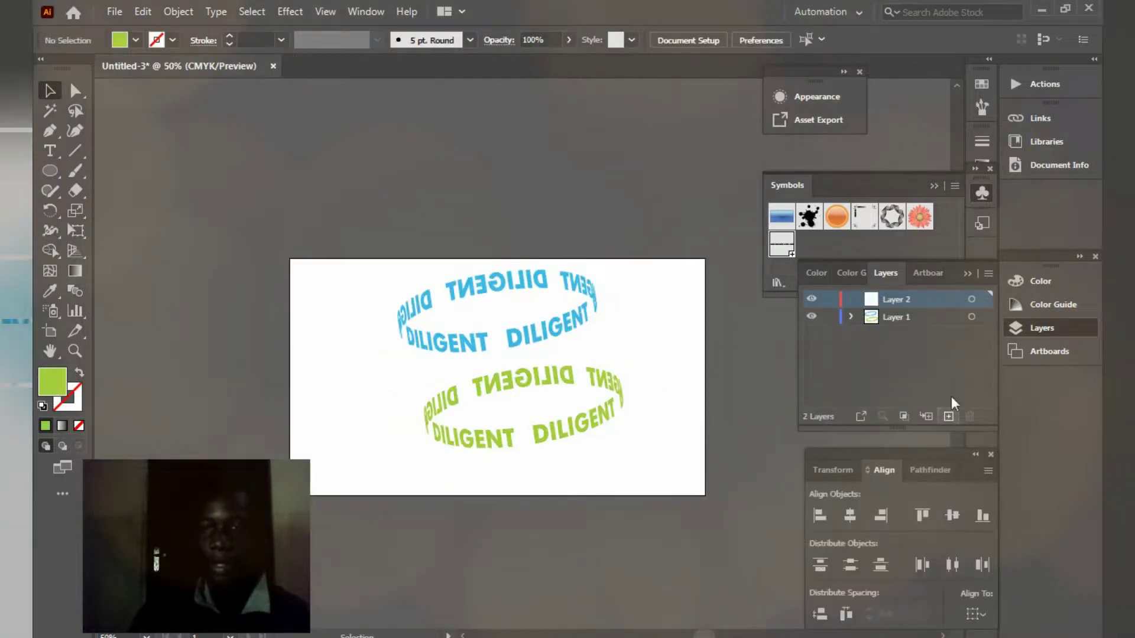
pyautogui.moveTo(910, 301); pyautogui.dragTo(878, 328)
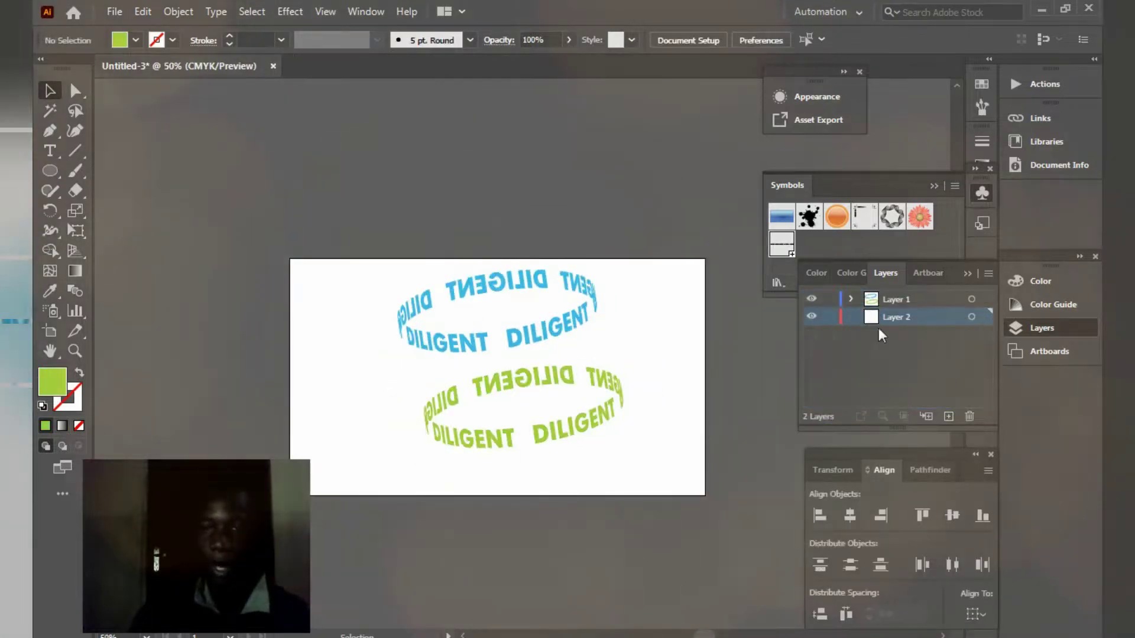
# Draw a black 000000 rectangle covering the whole artboard.
pyautogui.click(50, 171)
pyautogui.click(119, 172)
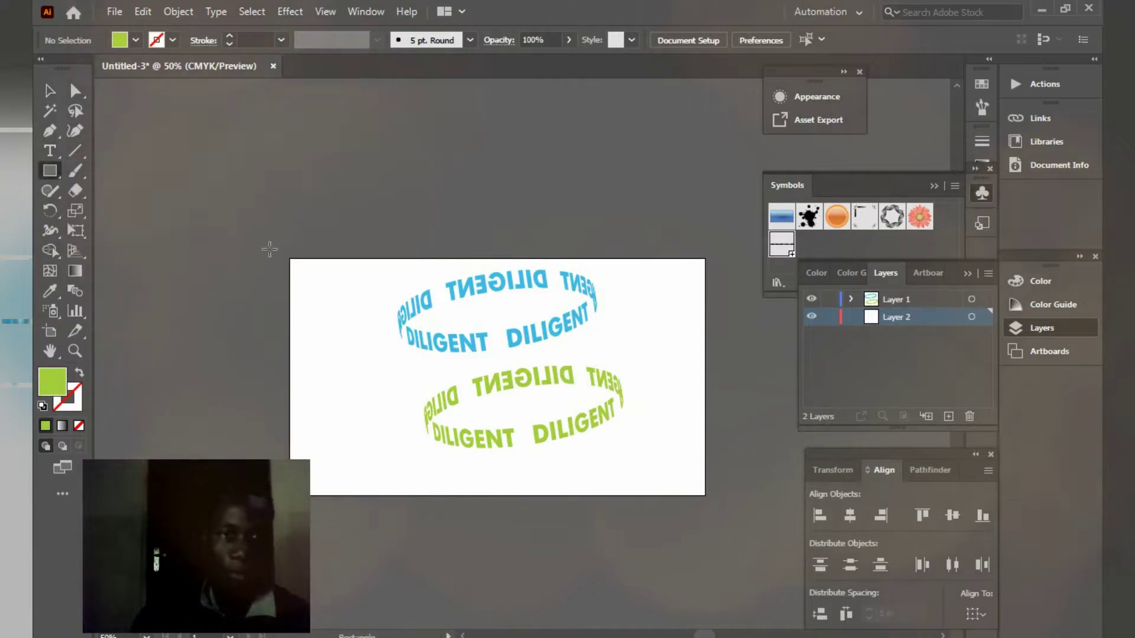
pyautogui.doubleClick(59, 388)
pyautogui.click(523, 583)
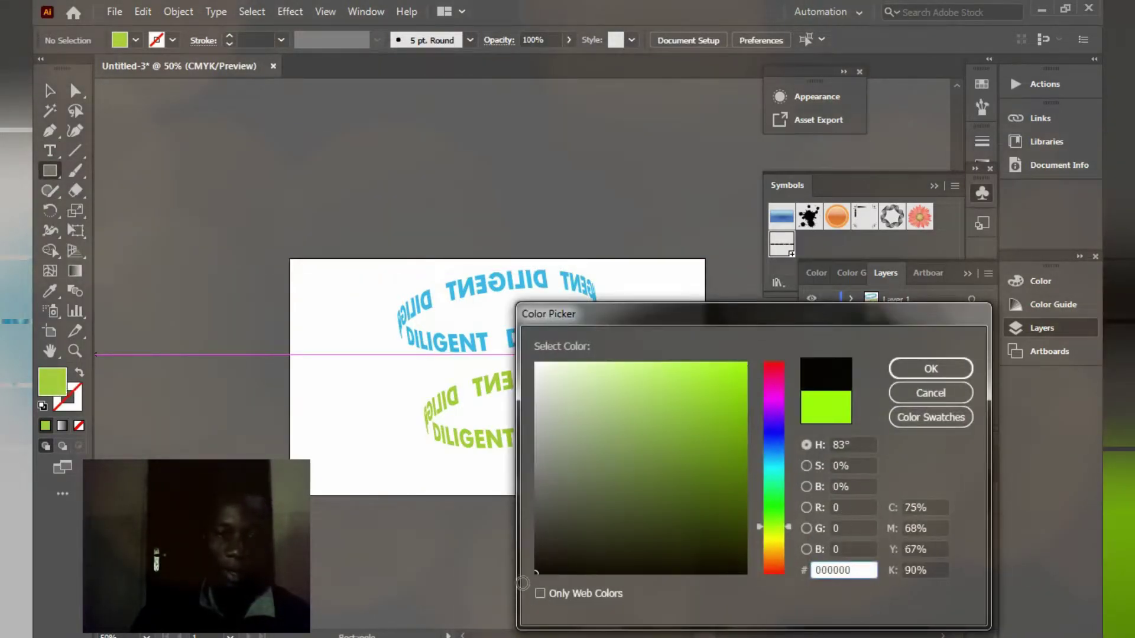
pyautogui.click(898, 370)
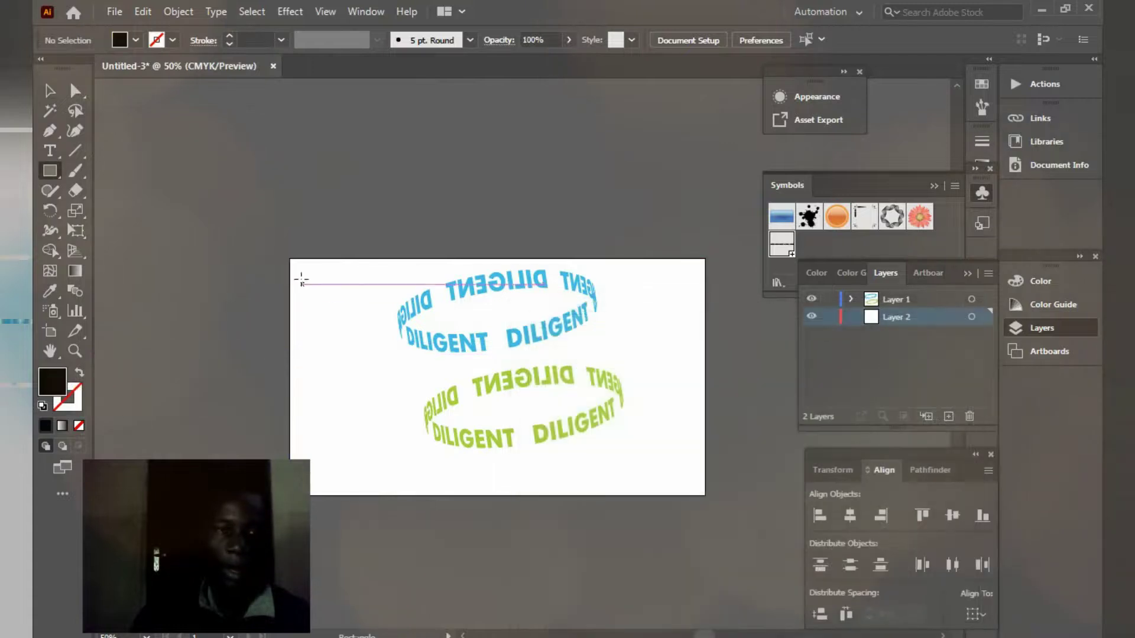
pyautogui.moveTo(288, 255); pyautogui.dragTo(707, 494)
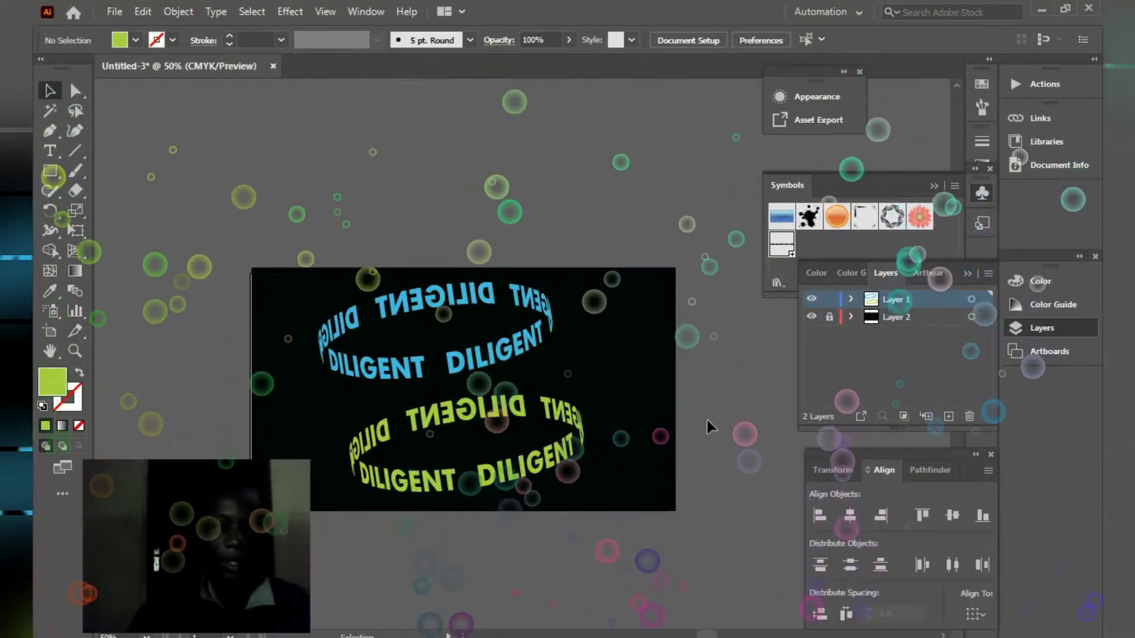
# Zoom in on the cyan and green DILIGENT rings over the black background.
pyautogui.hotkey('ctrl', '+')
pyautogui.hotkey('ctrl', '+')
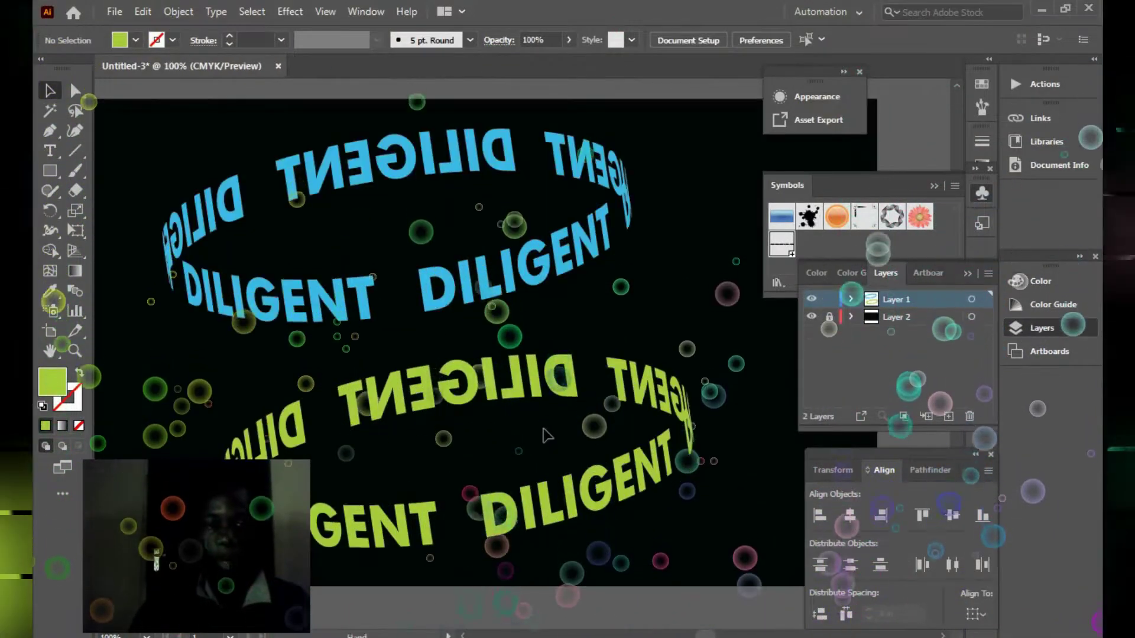